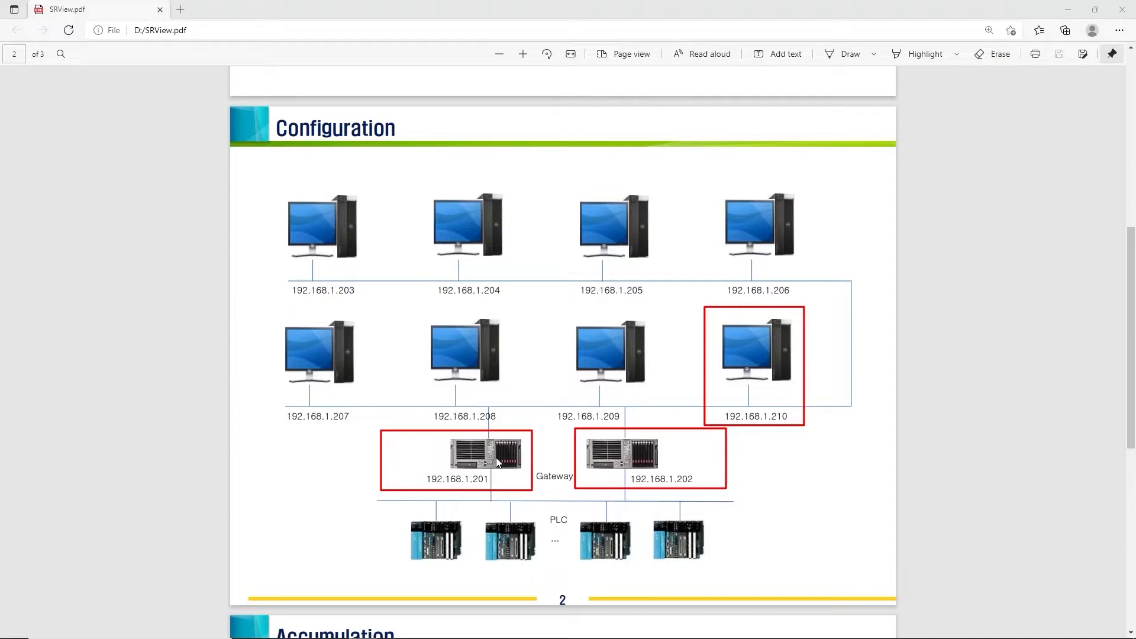
Show the remote desktop sessions of 192.168.1.201 and 192.168.1.210, returning to the configuration diagram between them.
{"action": "mouse_move", "coordinate": [422, 628]}
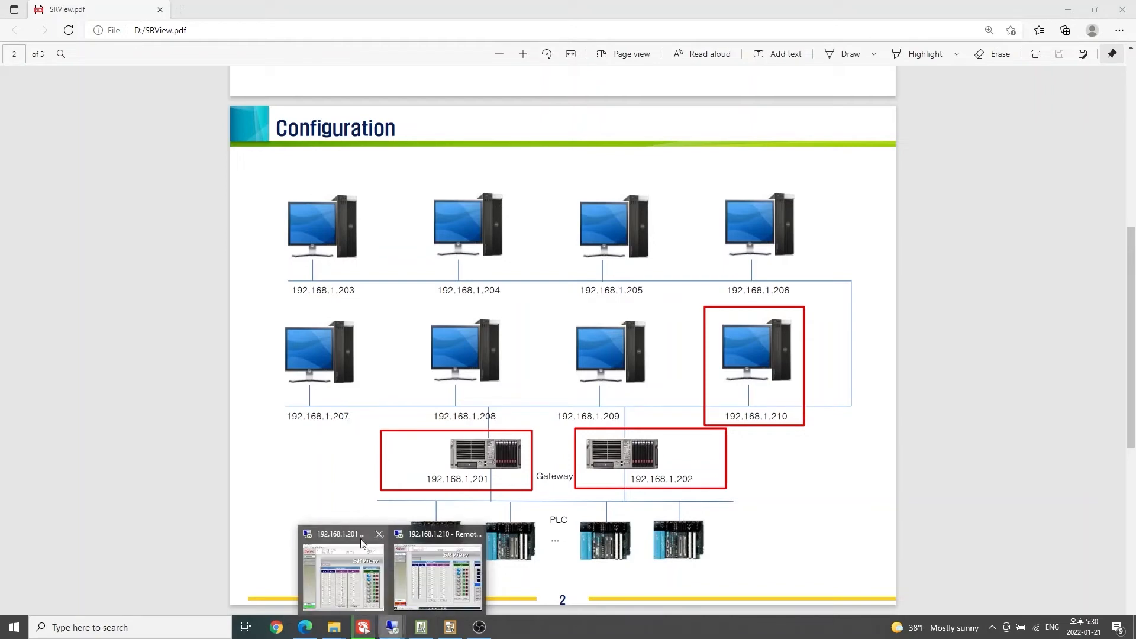
{"action": "left_click", "coordinate": [357, 556]}
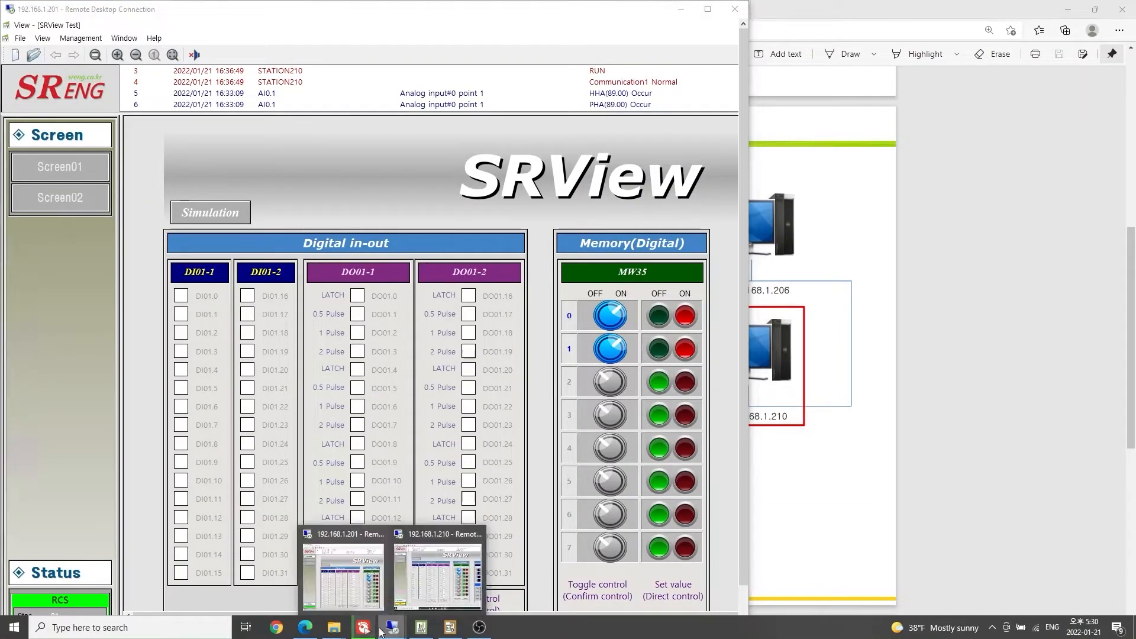
{"action": "left_click", "coordinate": [308, 628]}
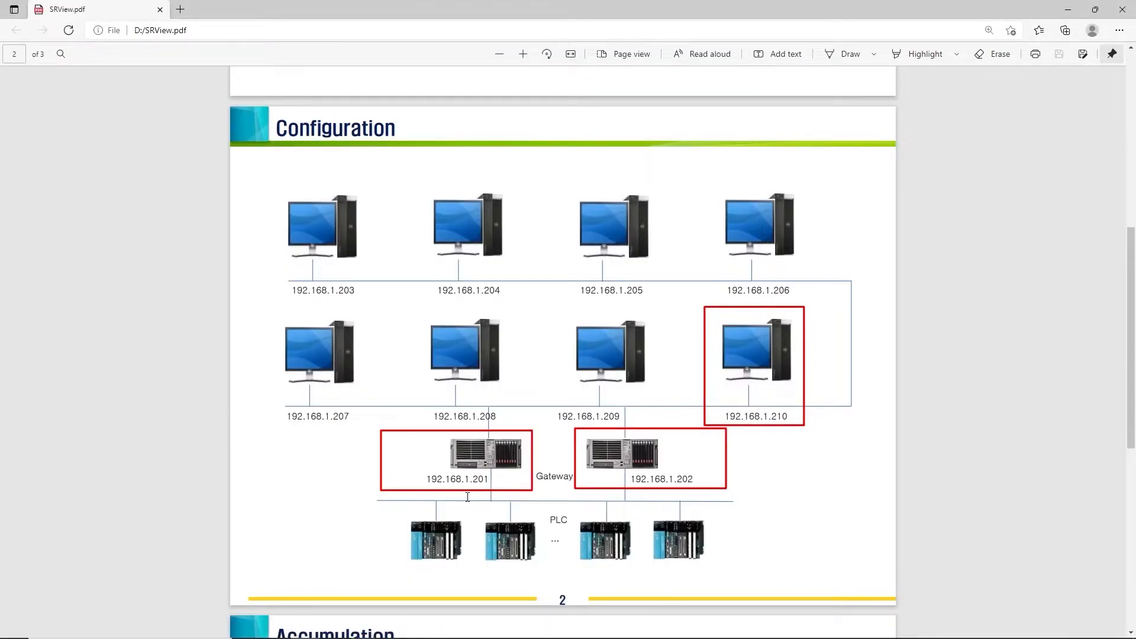
{"action": "mouse_move", "coordinate": [387, 630]}
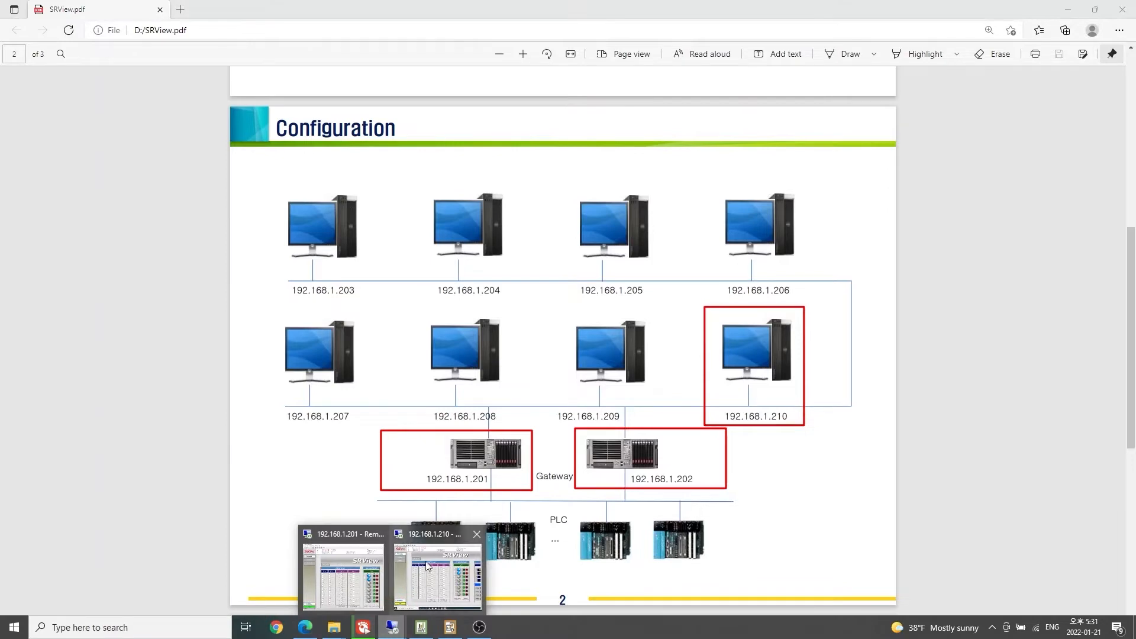
{"action": "left_click", "coordinate": [451, 577]}
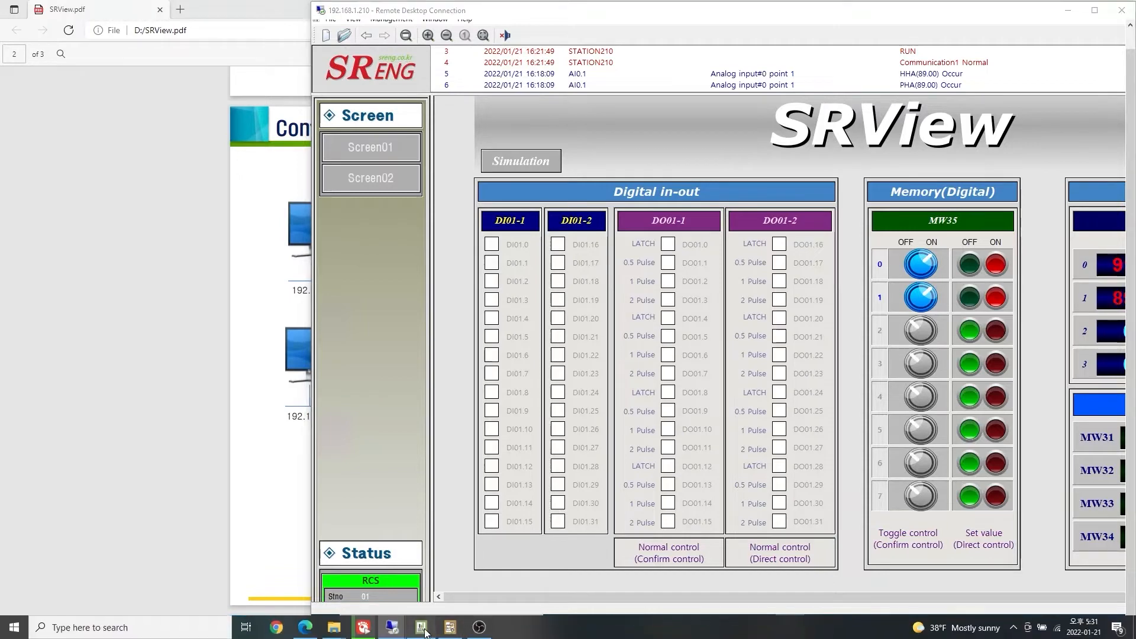
Switch to the local SRView screen and set MW35 memory bits 2 and 3 to ON with direct control.
{"action": "left_click", "coordinate": [422, 627]}
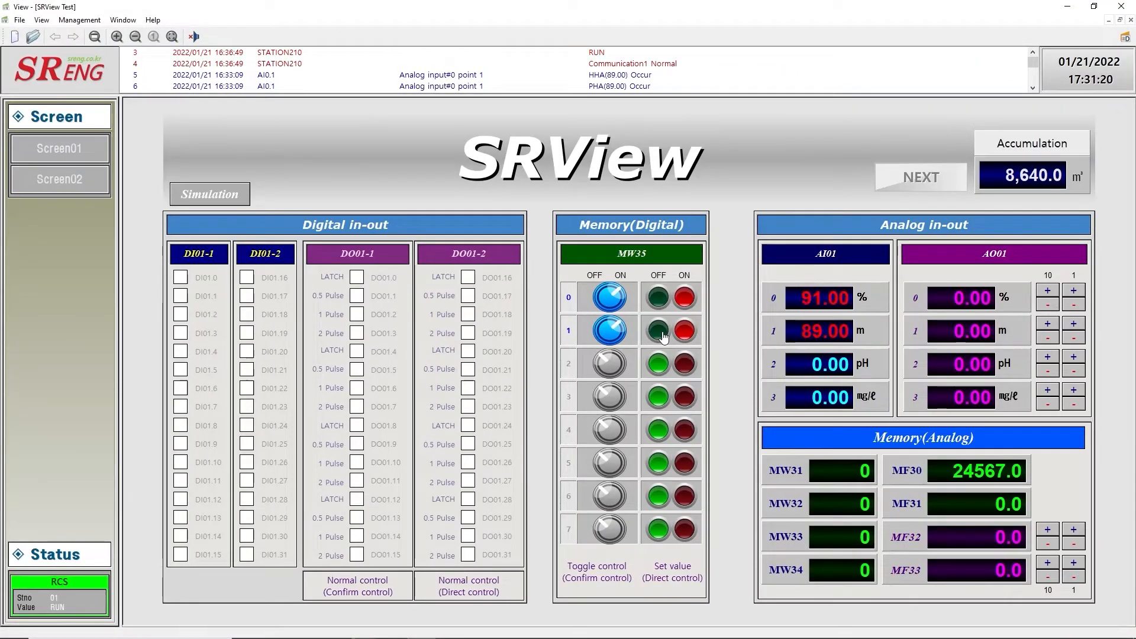
{"action": "left_click", "coordinate": [685, 363]}
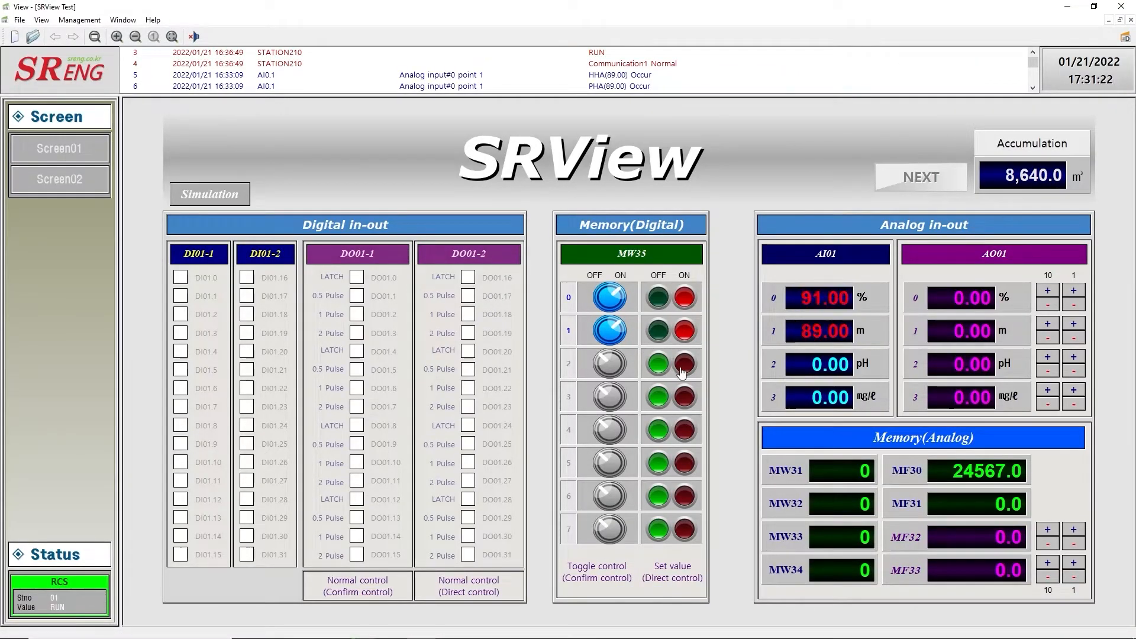
{"action": "left_click", "coordinate": [683, 398]}
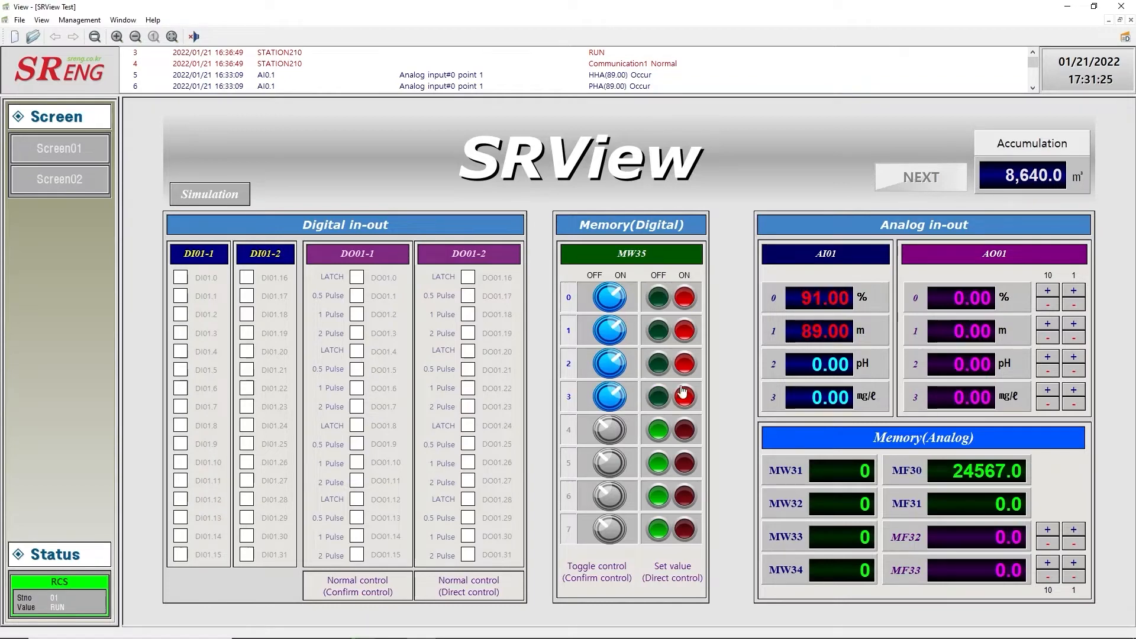
Shrink and reposition the local View window so its MW35 memory controls show beside the 192.168.1.201 and 192.168.1.210 sessions.
{"action": "left_click_drag", "start_coordinate": [663, 6], "coordinate": [410, 99]}
{"action": "mouse_move", "coordinate": [395, 632]}
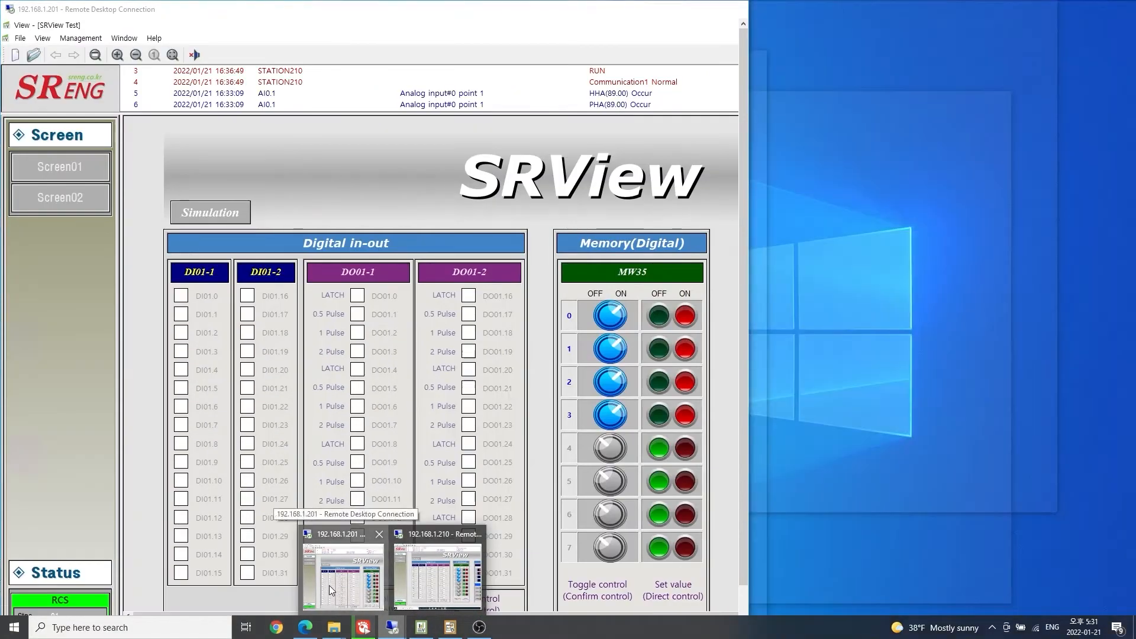
{"action": "left_click", "coordinate": [329, 585]}
{"action": "mouse_move", "coordinate": [480, 631]}
{"action": "left_click", "coordinate": [421, 628]}
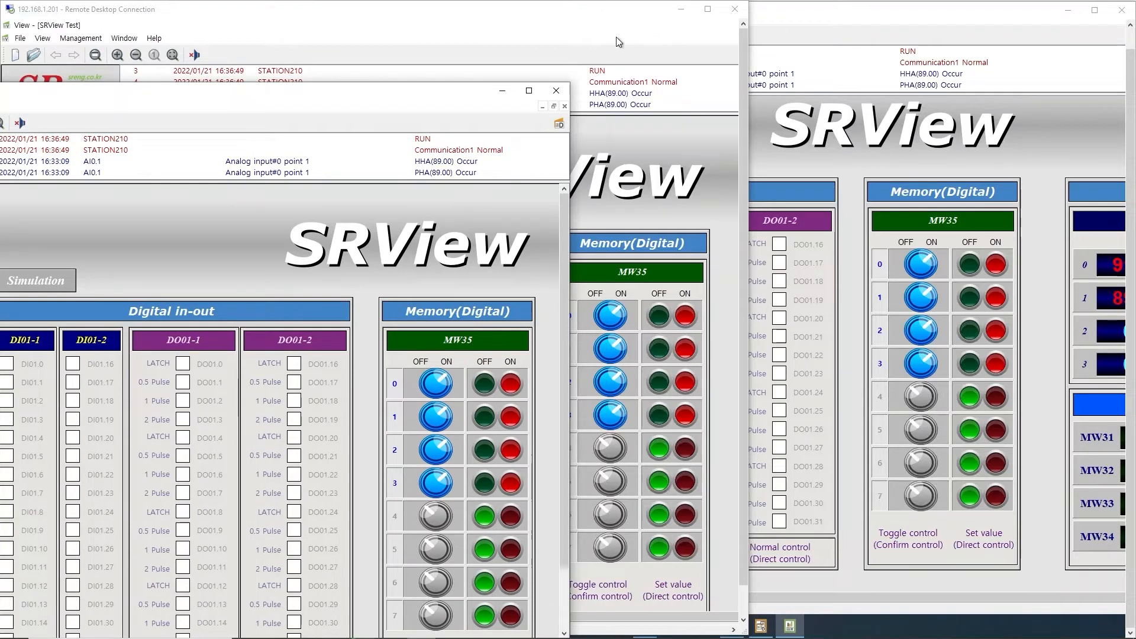
Set MW35 memory bits 0 to 3 to OFF with direct control in the local View window.
{"action": "left_click", "coordinate": [485, 386]}
{"action": "left_click", "coordinate": [485, 418]}
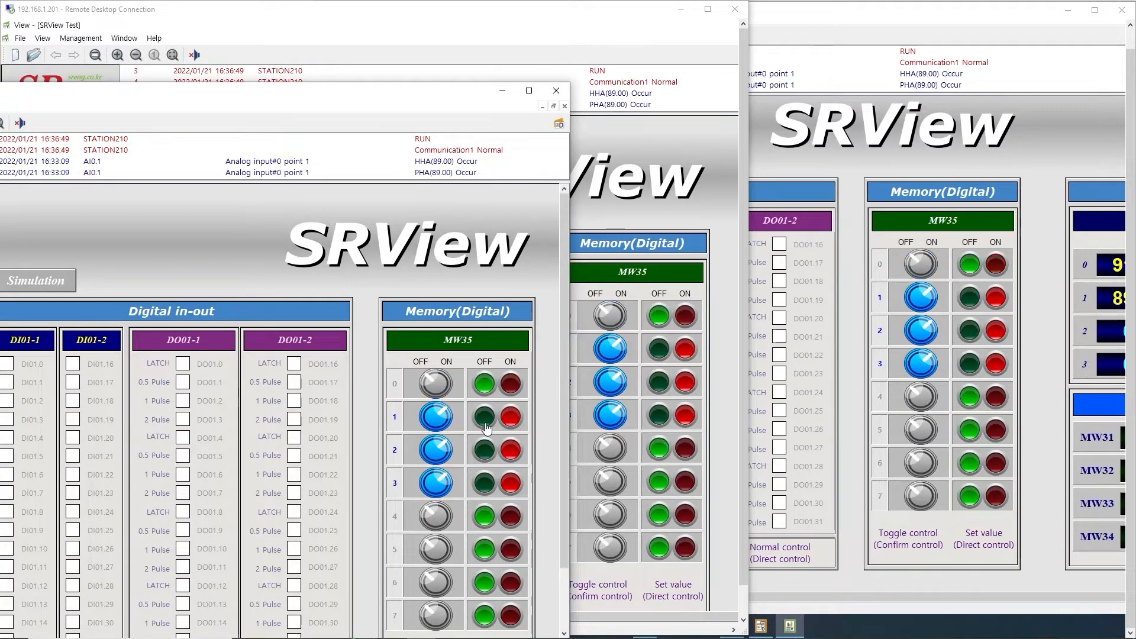
{"action": "left_click", "coordinate": [486, 453]}
{"action": "left_click", "coordinate": [484, 484]}
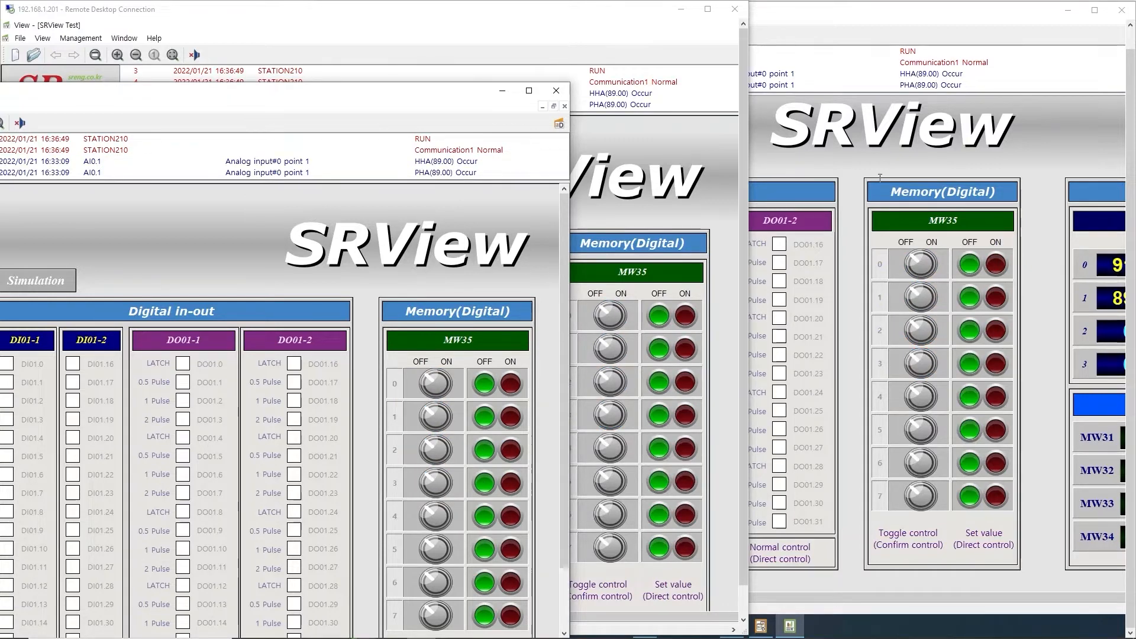
Set MW35 bits 0 and 1 to ON in the 192.168.1.210 session and move the local View window fully into sight.
{"action": "left_click", "coordinate": [935, 154]}
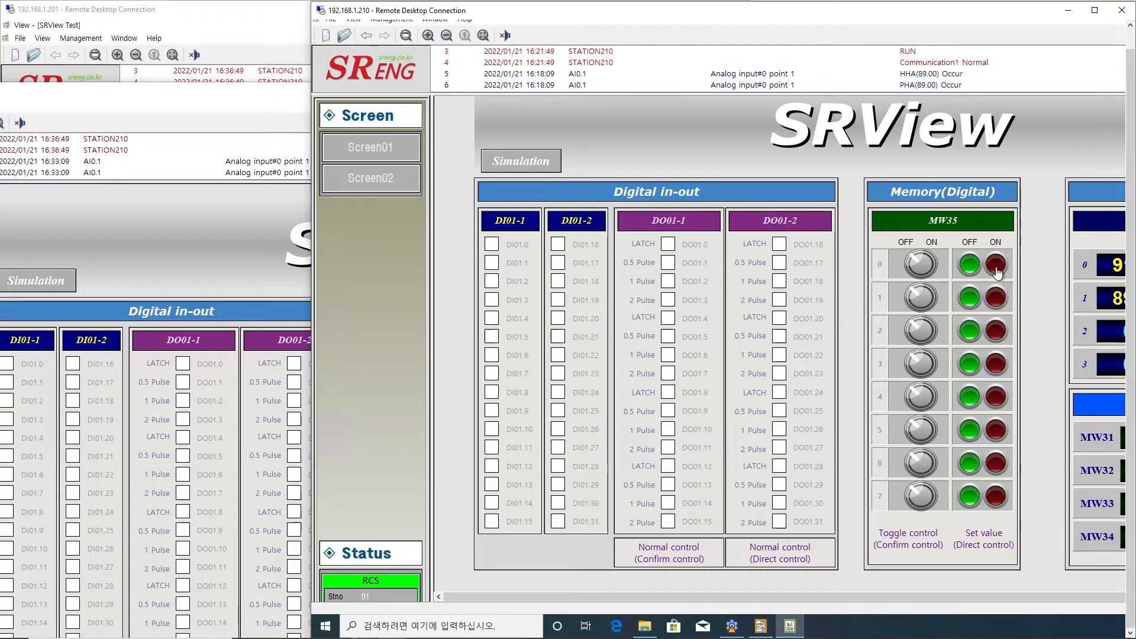
{"action": "left_click", "coordinate": [997, 268]}
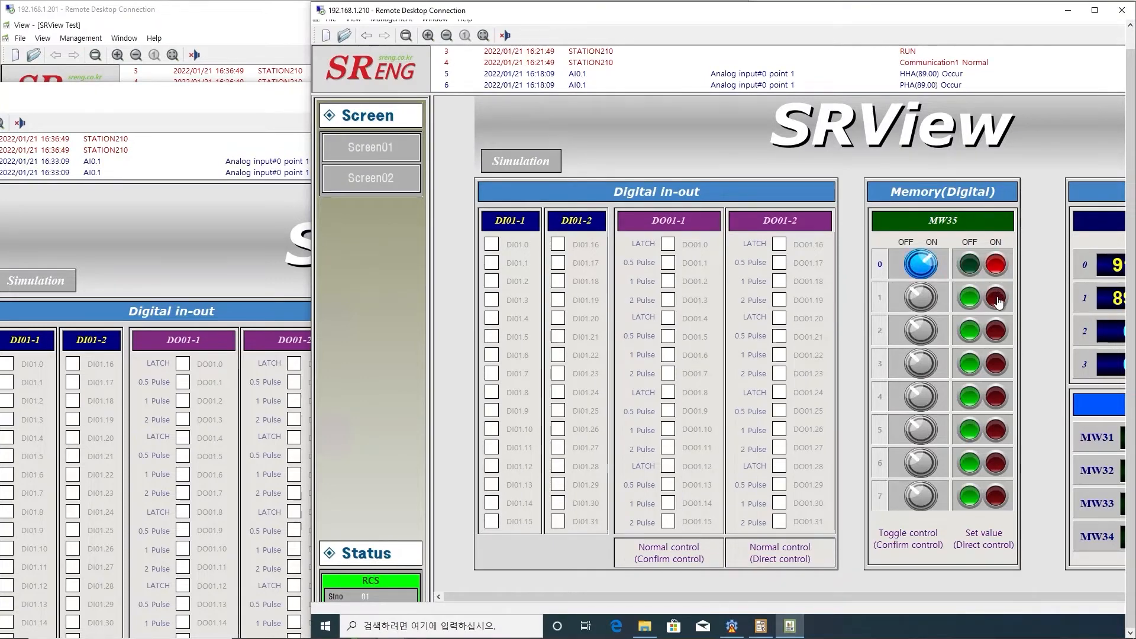
{"action": "left_click", "coordinate": [998, 299]}
{"action": "left_click_drag", "start_coordinate": [334, 99], "coordinate": [519, 48]}
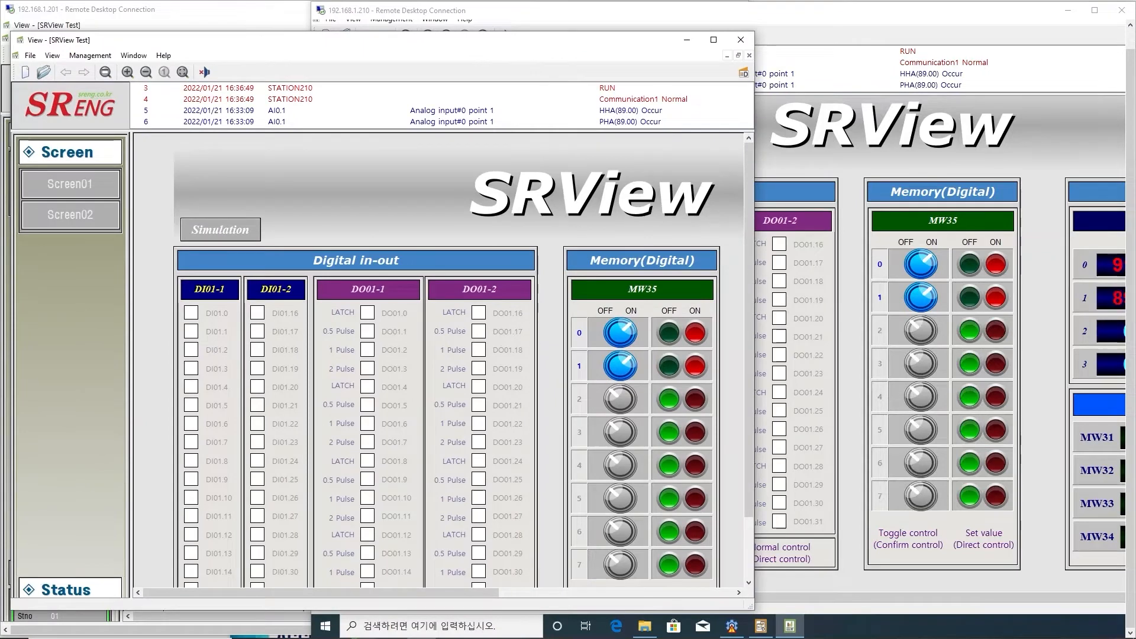
Switch to the local Designer and open the project's Tag editor.
{"action": "mouse_move", "coordinate": [480, 635]}
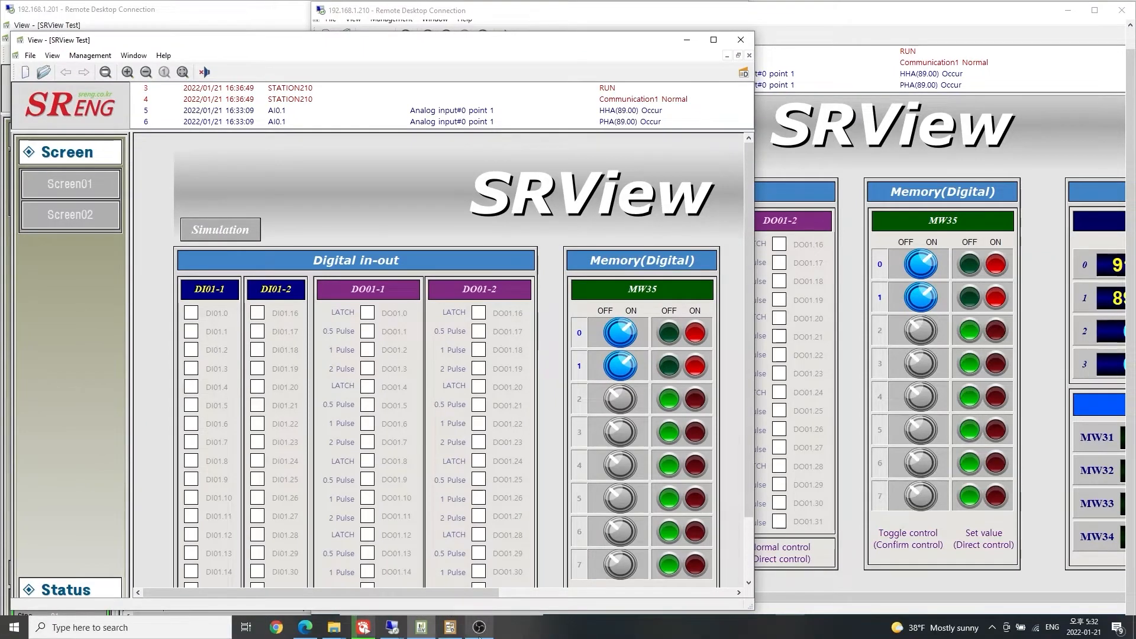
{"action": "left_click", "coordinate": [450, 628]}
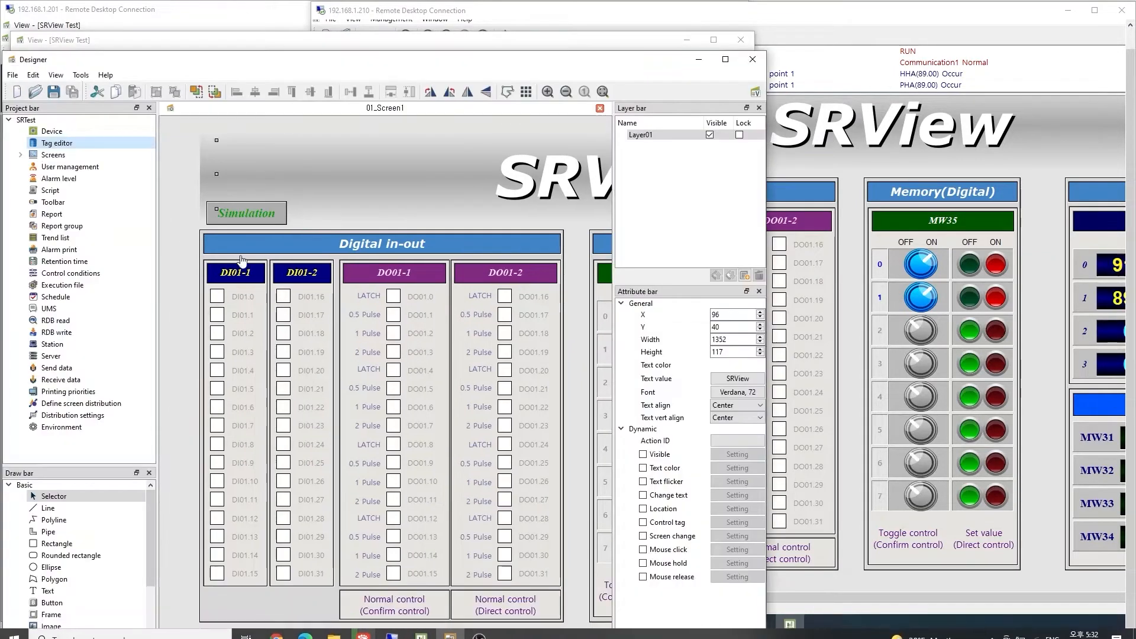
{"action": "double_click", "coordinate": [58, 142]}
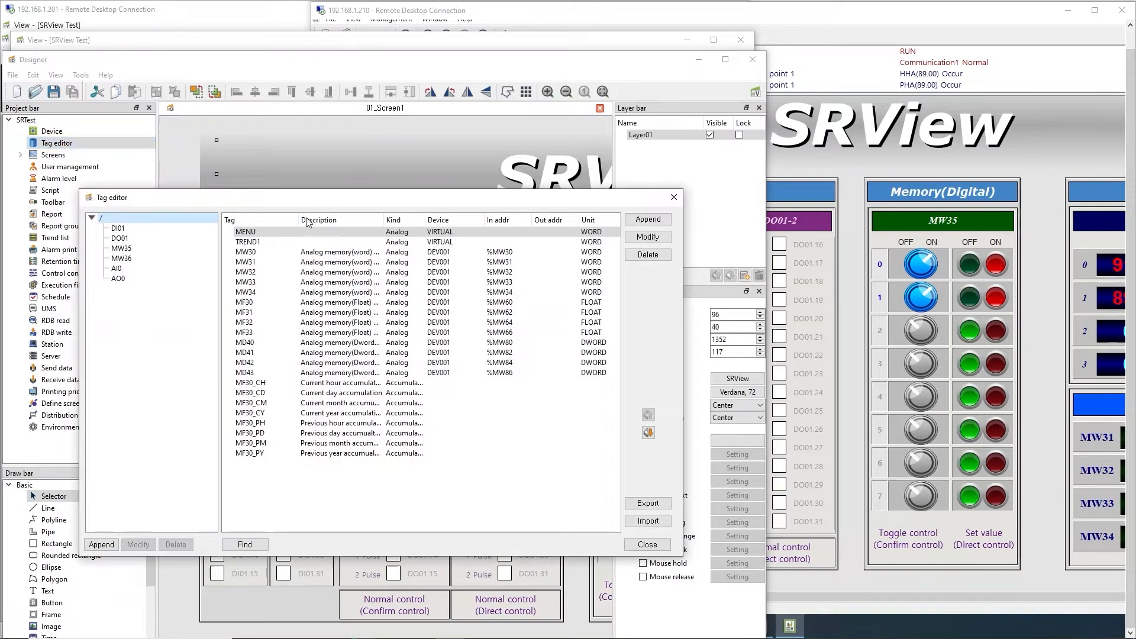
Bring up Designer's Tag editor in the 192.168.1.210 session and compare its tag list with the local one.
{"action": "mouse_move", "coordinate": [476, 629]}
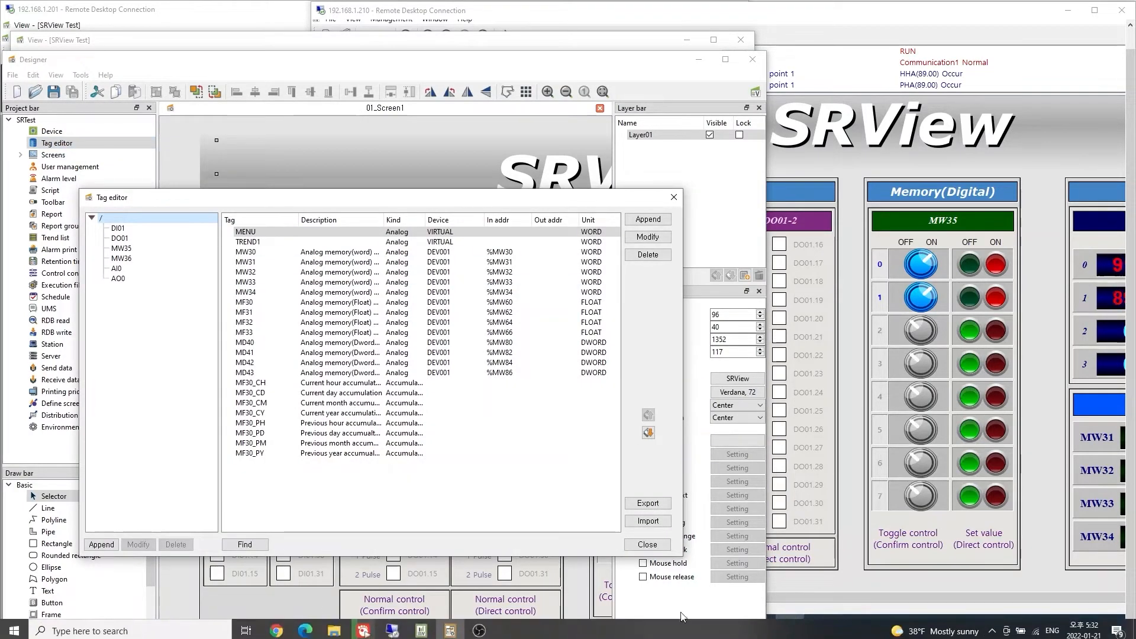
{"action": "left_click", "coordinate": [444, 544]}
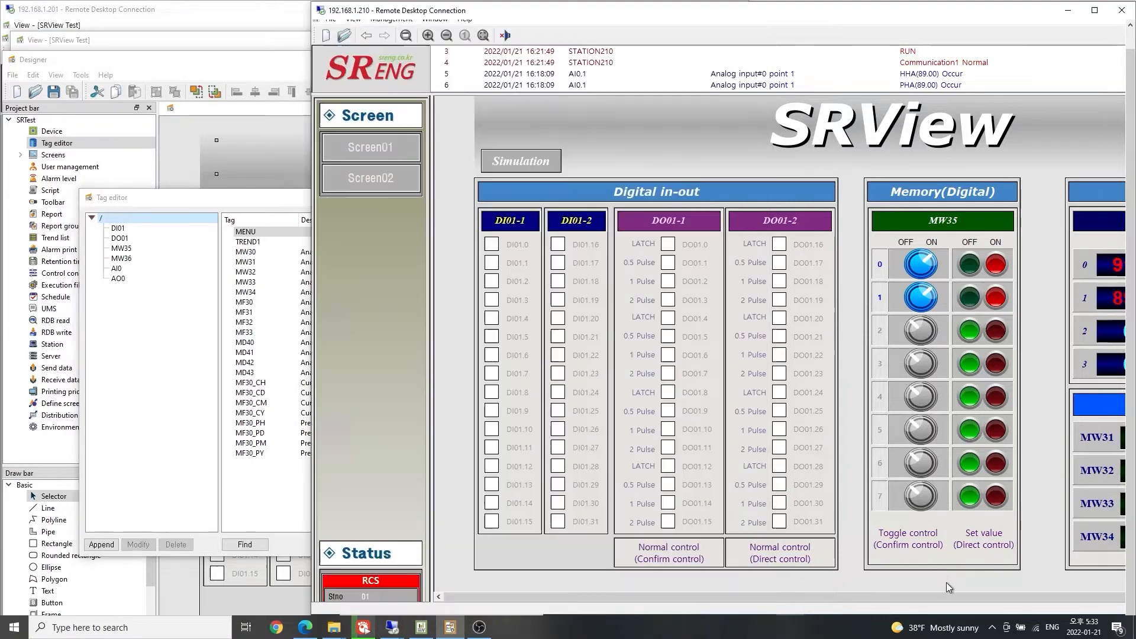
{"action": "left_click", "coordinate": [760, 626]}
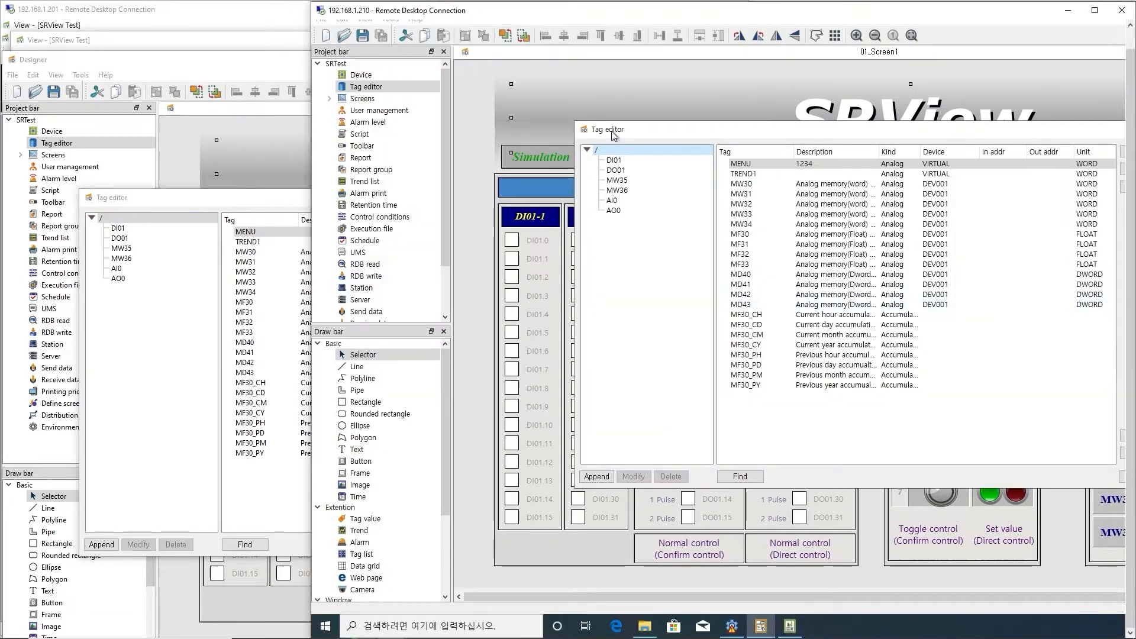
{"action": "left_click", "coordinate": [244, 76]}
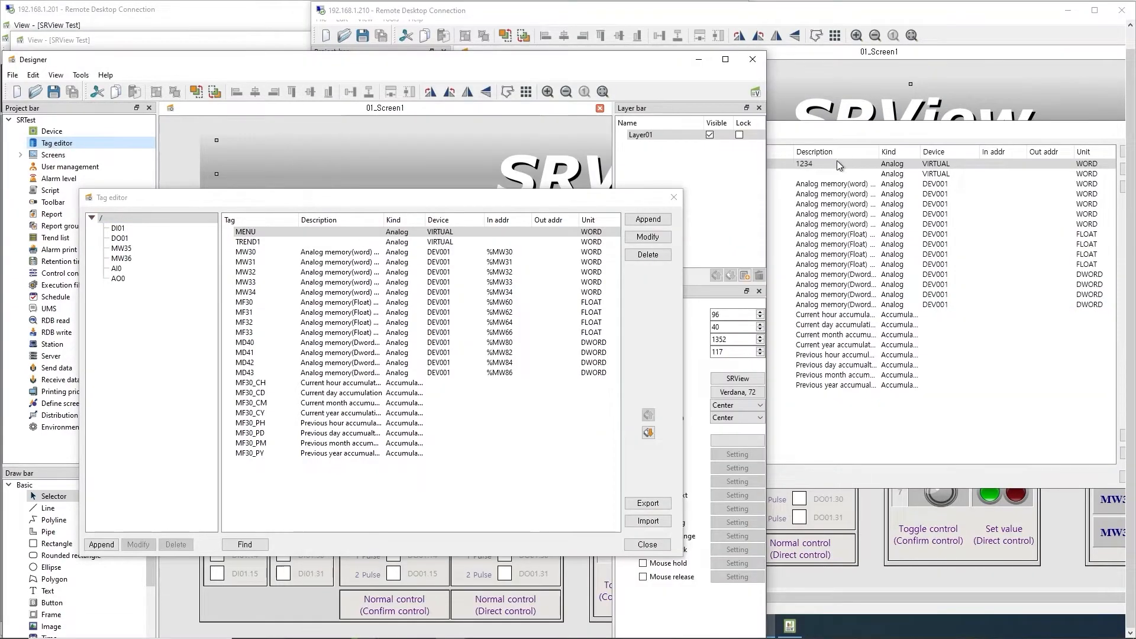
{"action": "left_click", "coordinate": [833, 137]}
Close and reopen the Tag editor in the 192.168.1.210 session to reload its tags, and shift its window slightly.
{"action": "double_click", "coordinate": [581, 128]}
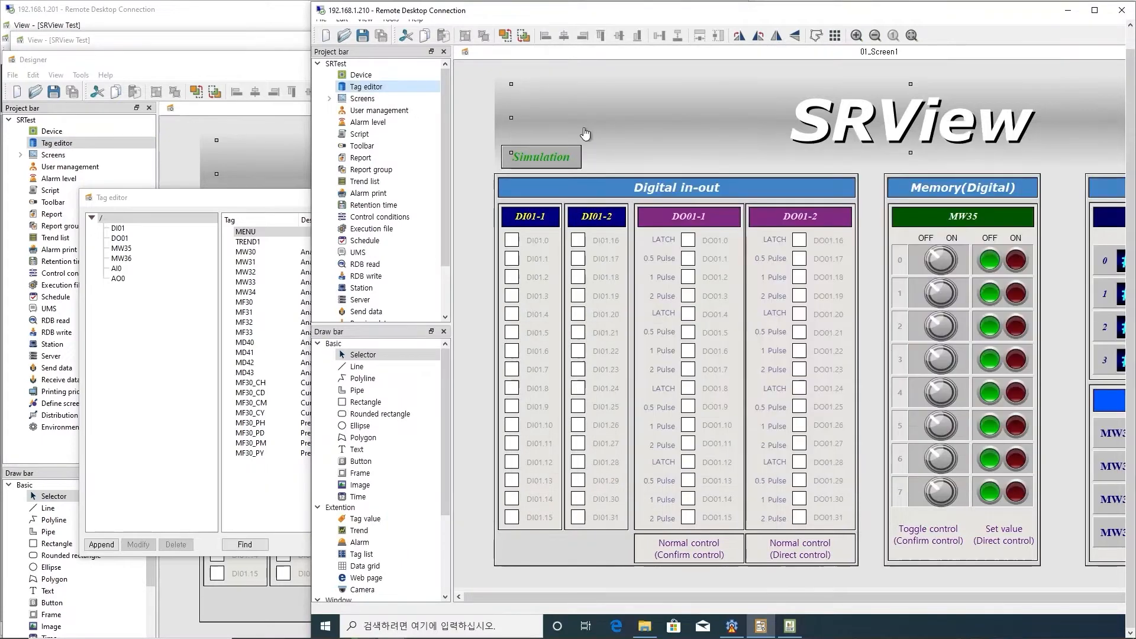
{"action": "double_click", "coordinate": [362, 89]}
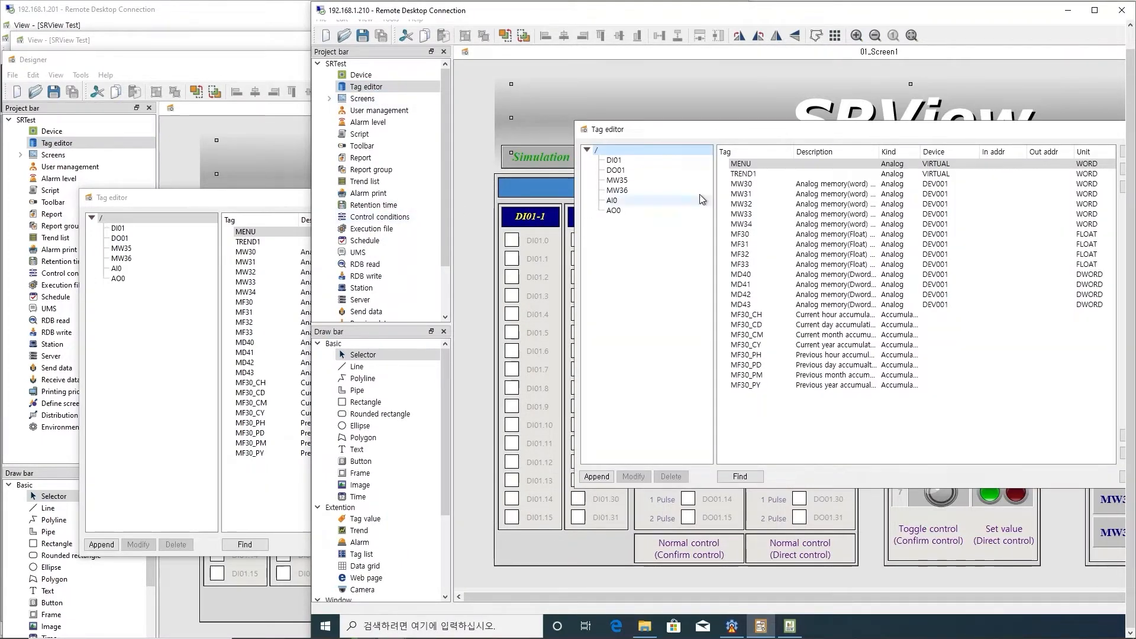
{"action": "mouse_move", "coordinate": [786, 129]}
{"action": "left_mouse_down"}
{"action": "mouse_move", "coordinate": [768, 141]}
{"action": "mouse_move", "coordinate": [779, 143]}
{"action": "left_mouse_up"}
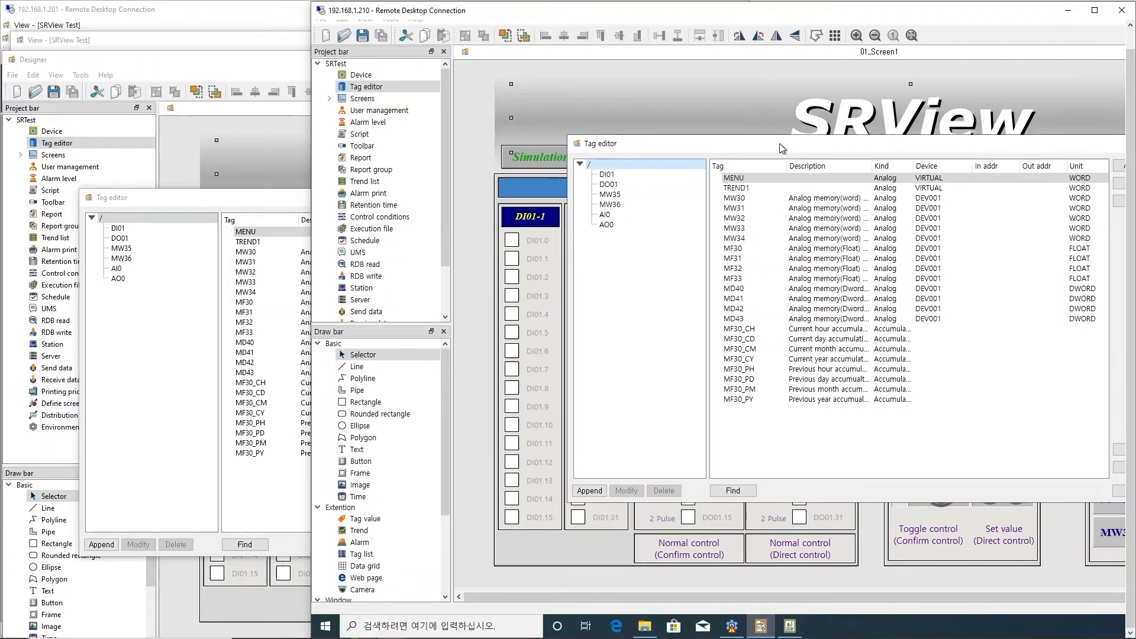
Set the MENU tag's description to 1234 in the local Tag editor.
{"action": "left_click", "coordinate": [265, 201]}
{"action": "double_click", "coordinate": [289, 232]}
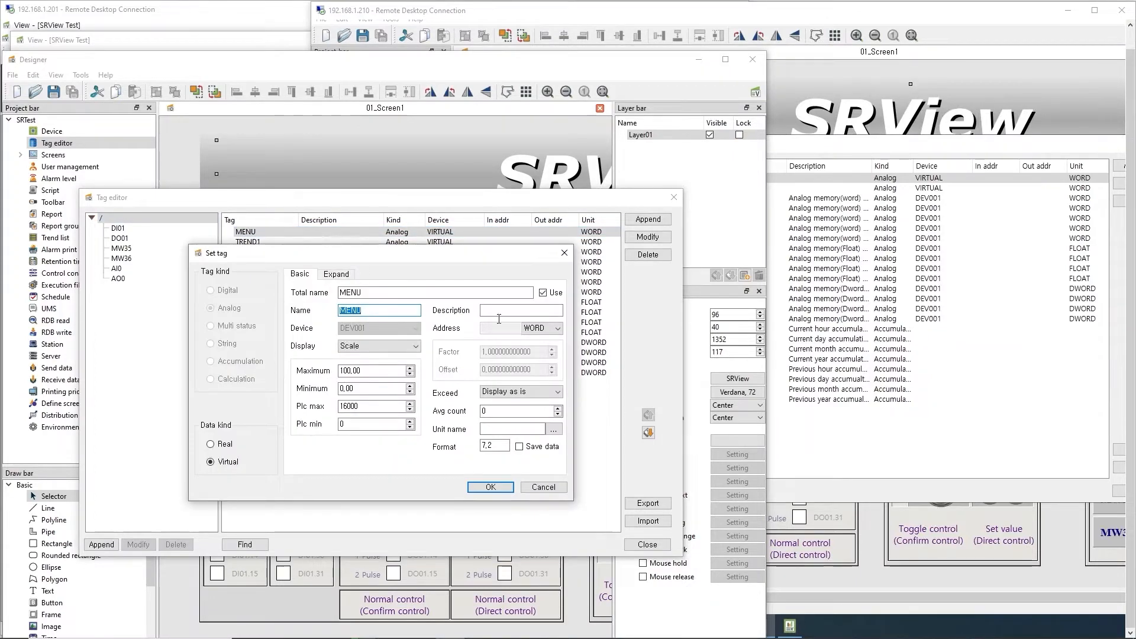
{"action": "left_click", "coordinate": [527, 311]}
{"action": "type", "text": "1234"}
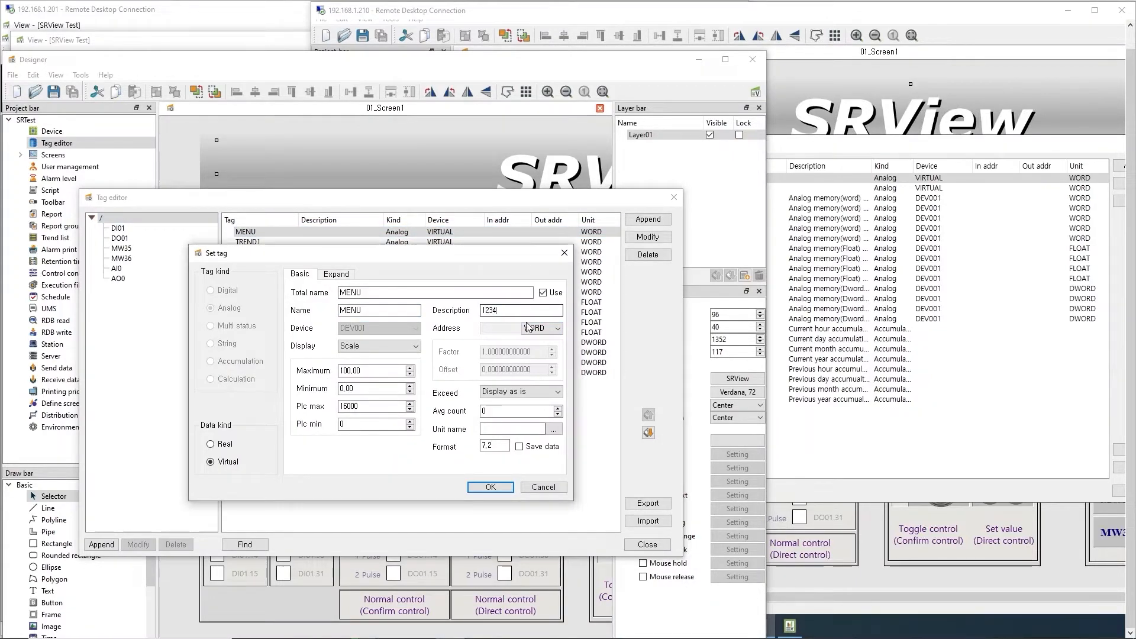
{"action": "left_click", "coordinate": [496, 489]}
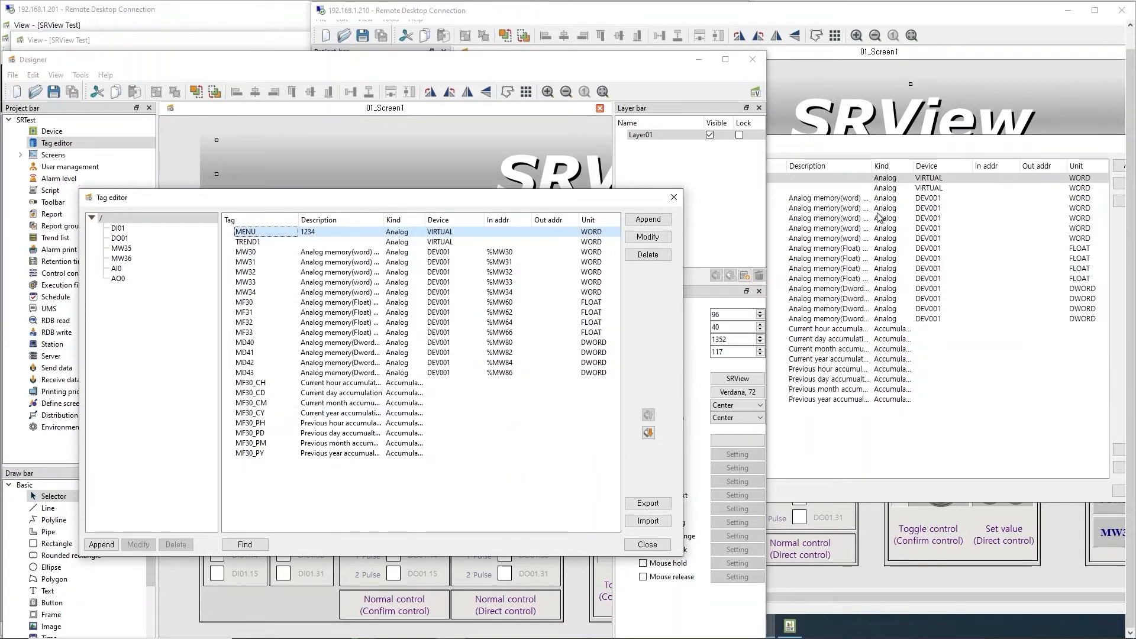
Reload the tag list in the 192.168.1.210 session's Tag editor to check the MENU tag's description.
{"action": "left_click", "coordinate": [879, 150]}
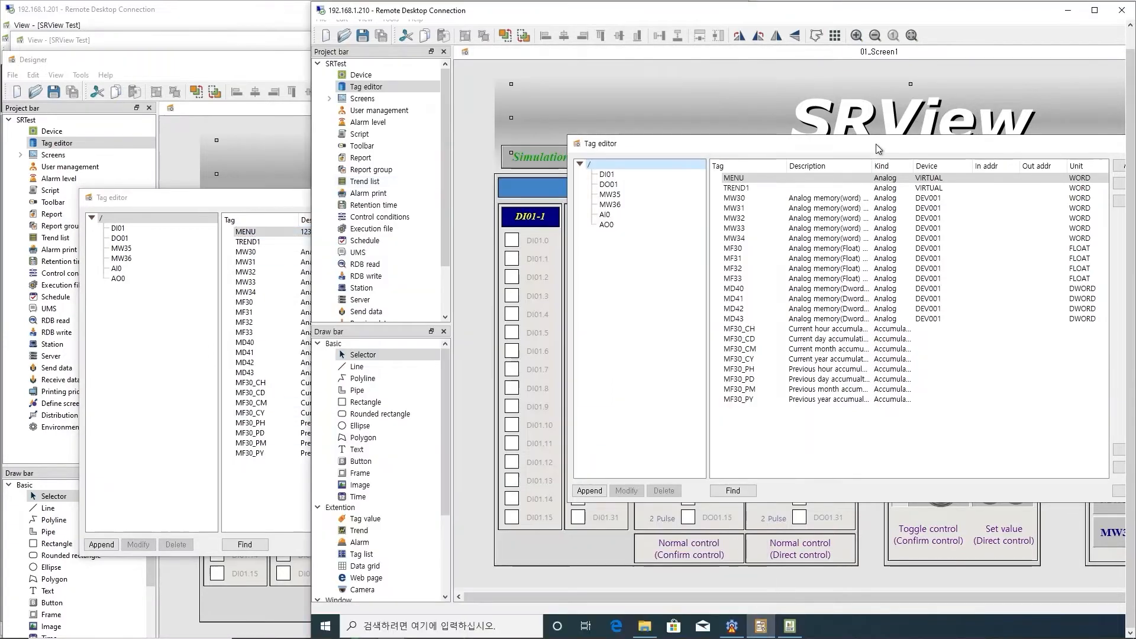
{"action": "double_click", "coordinate": [578, 147]}
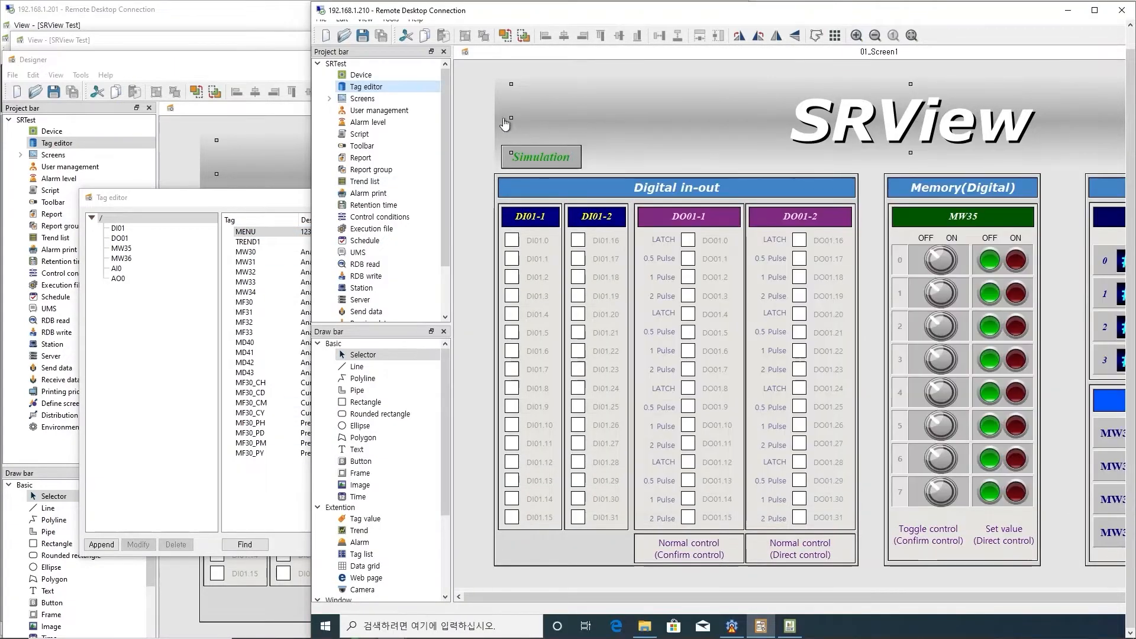
{"action": "double_click", "coordinate": [380, 90]}
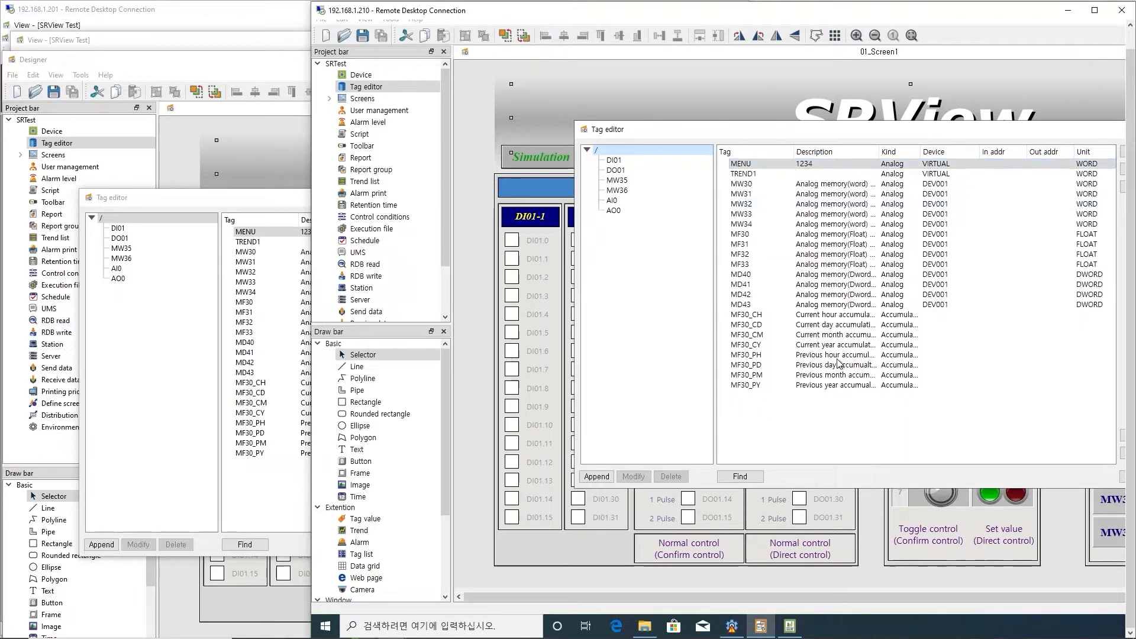
Switch to View in the 192.168.1.210 session and display its tag values list.
{"action": "left_click", "coordinate": [790, 626]}
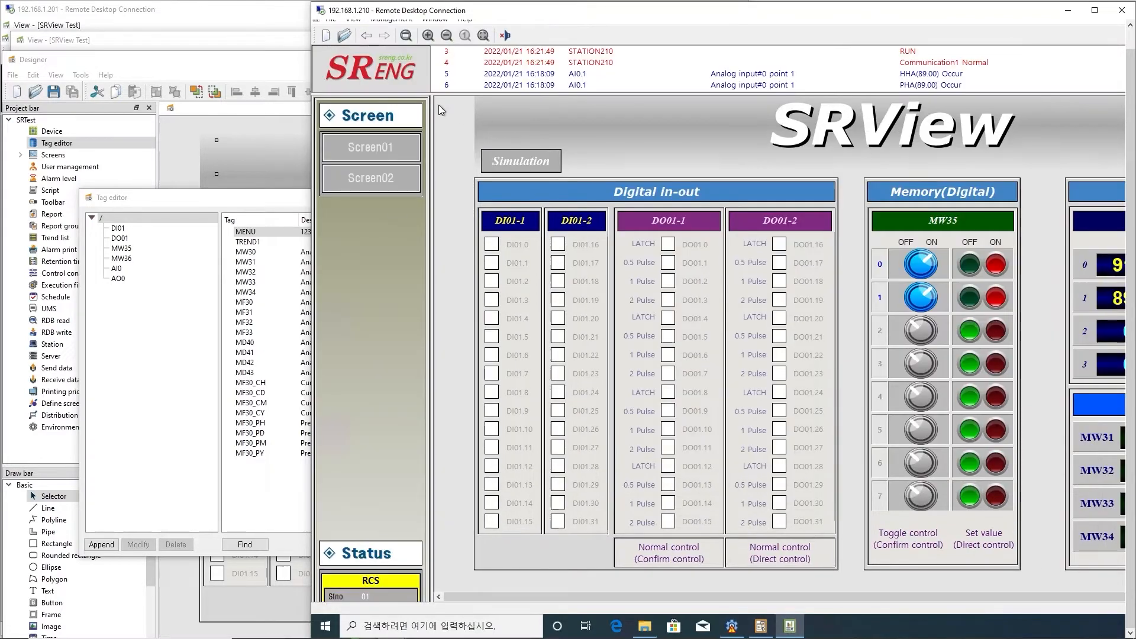
{"action": "left_click", "coordinate": [354, 20]}
{"action": "left_click", "coordinate": [378, 98]}
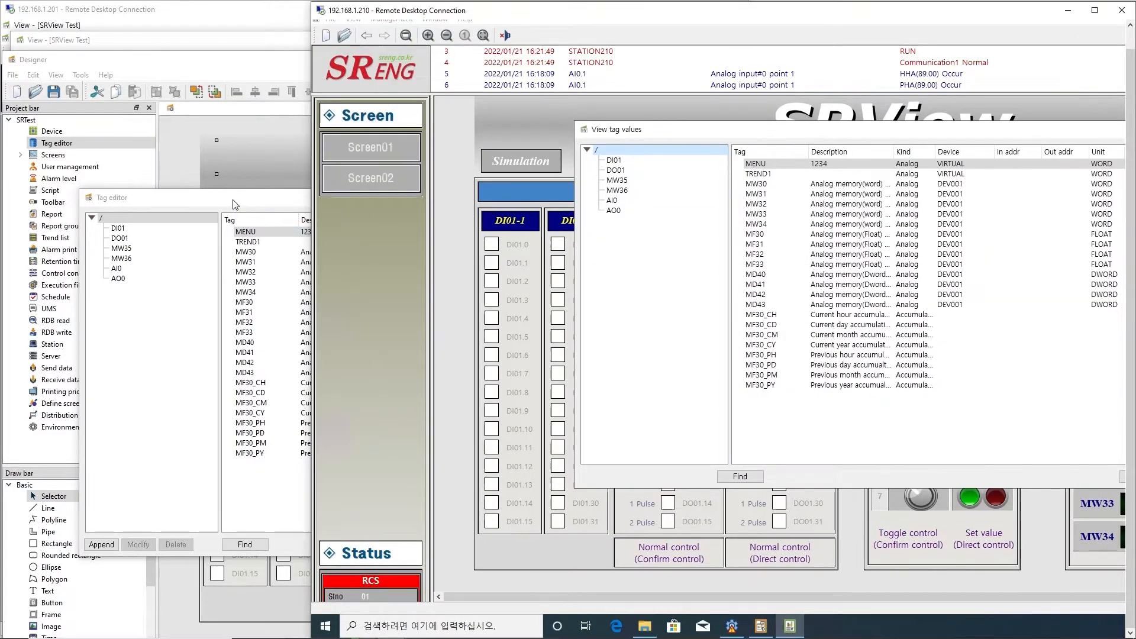
Set the MENU tag's description to 123 in the local Designer's Tag editor.
{"action": "left_click", "coordinate": [277, 231]}
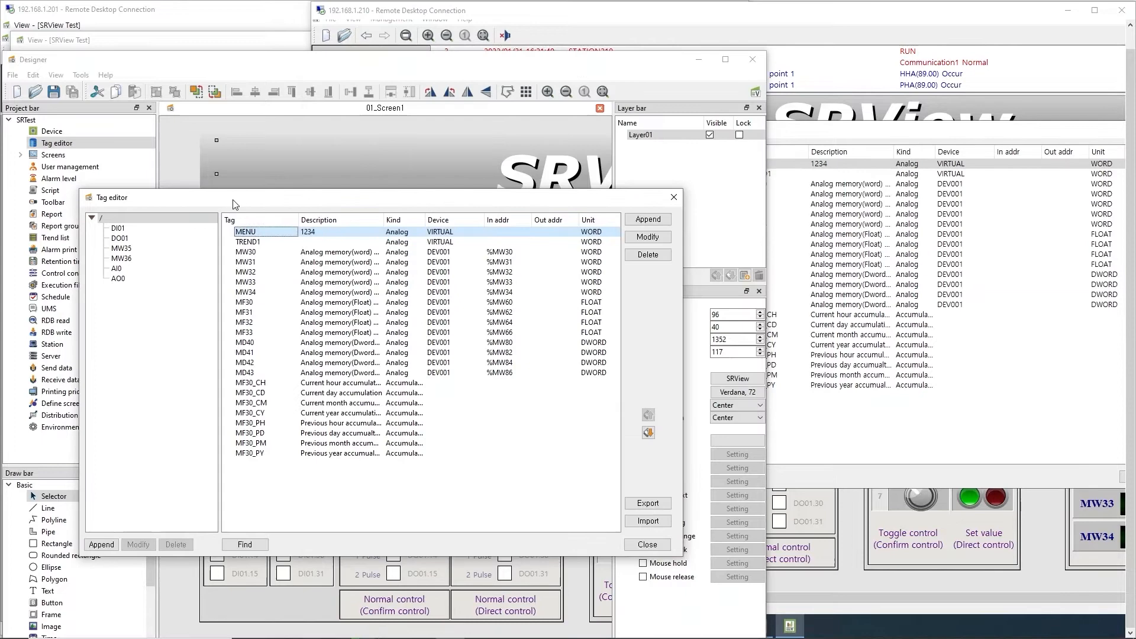
{"action": "double_click", "coordinate": [351, 232]}
{"action": "left_click", "coordinate": [521, 311]}
{"action": "key", "text": "BackSpace"}
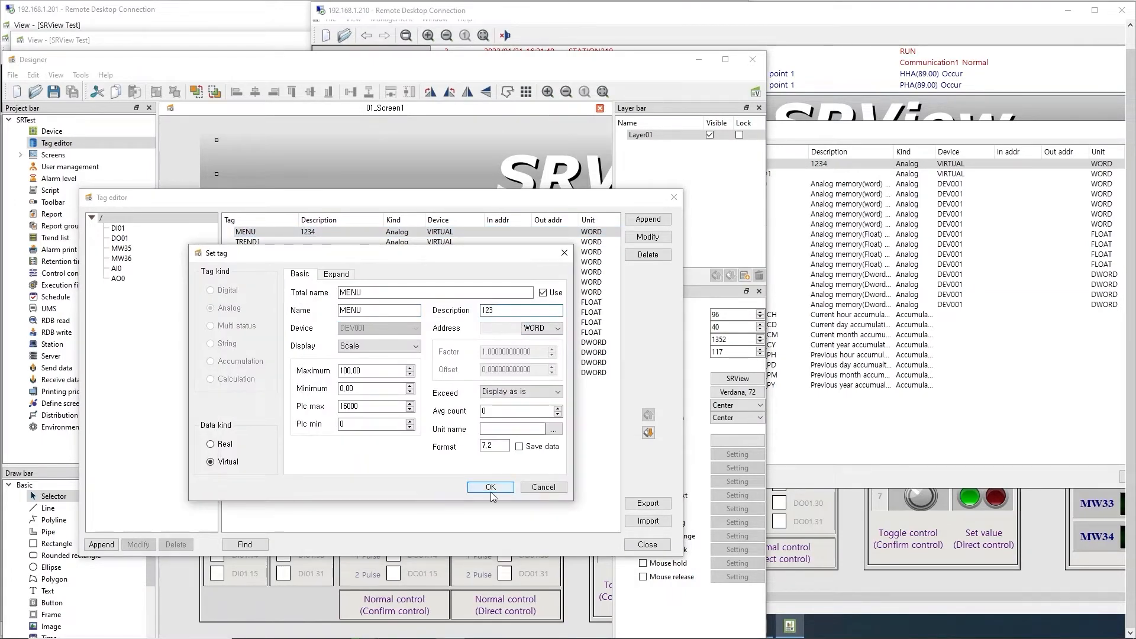
{"action": "left_click", "coordinate": [491, 487]}
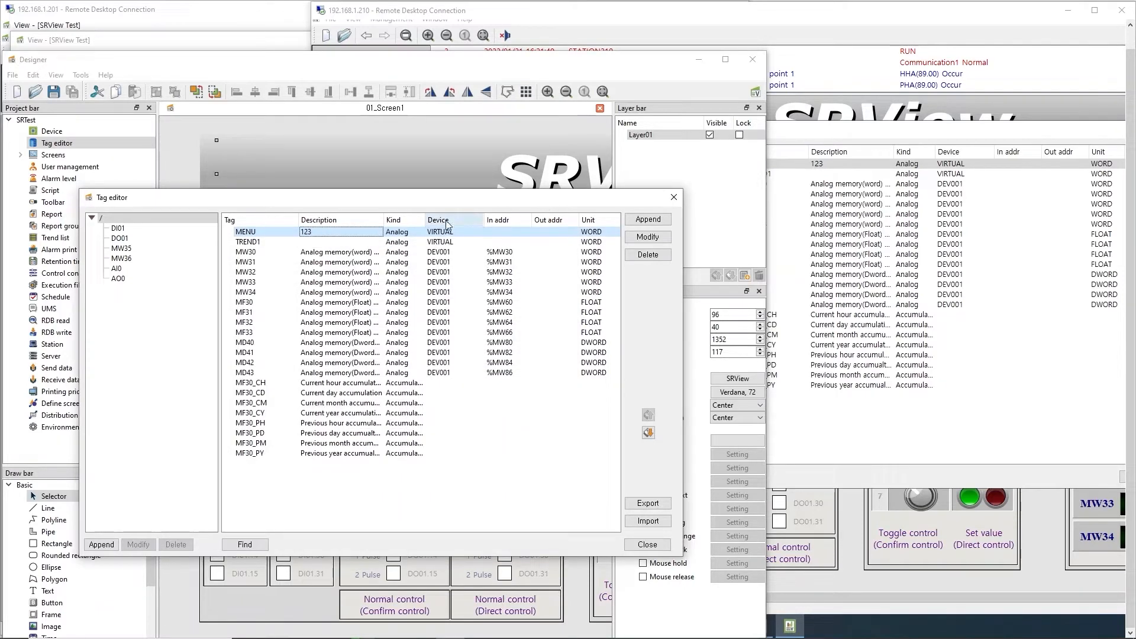
Set the TREND1 tag's description to 1234 and check it in the 192.168.1.210 session's tag values list.
{"action": "double_click", "coordinate": [353, 244]}
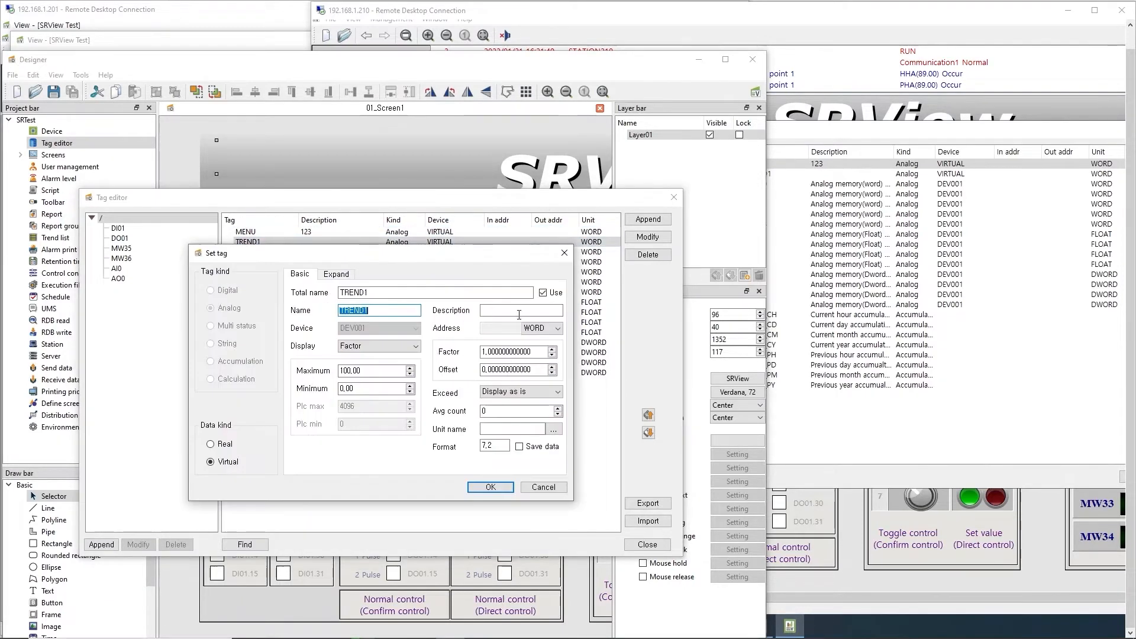
{"action": "left_click", "coordinate": [498, 310]}
{"action": "type", "text": "1234"}
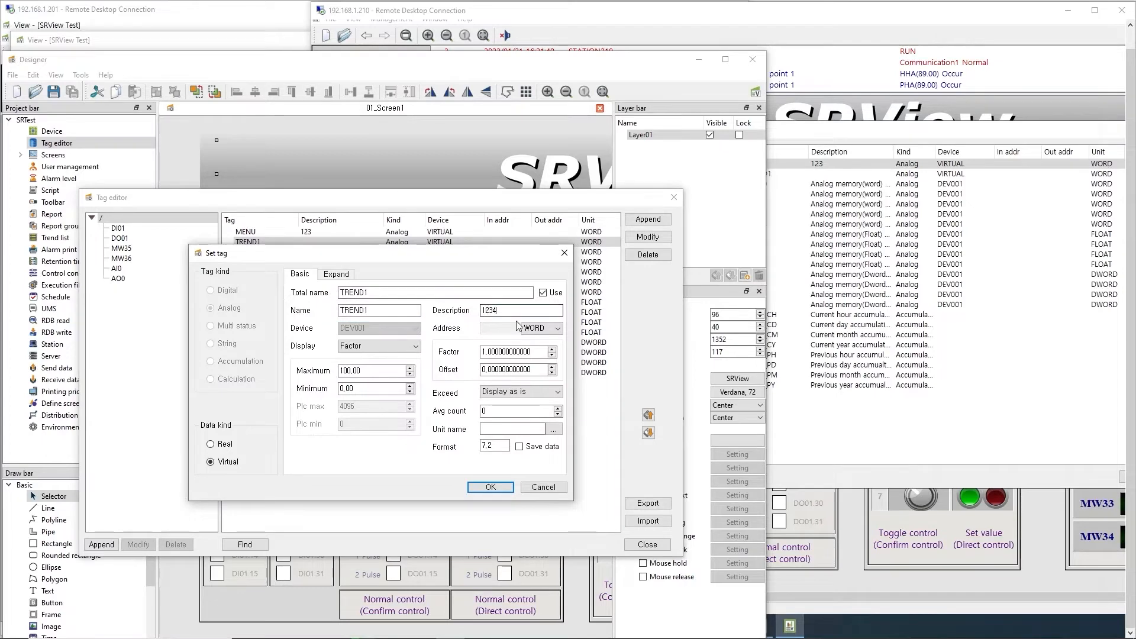
{"action": "left_click", "coordinate": [503, 486]}
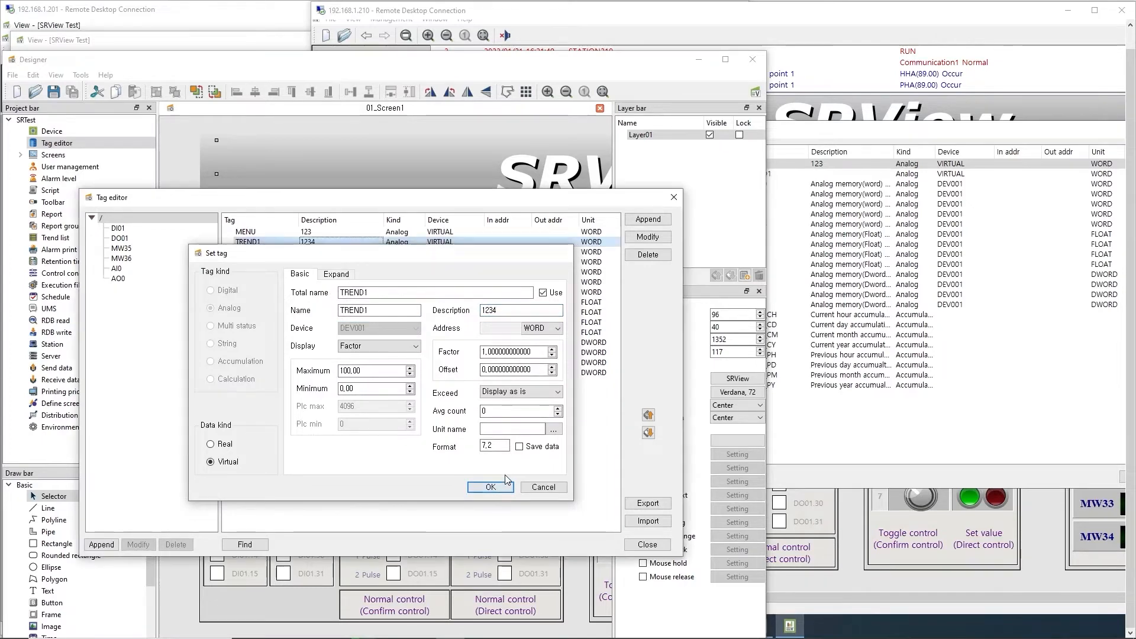
{"action": "left_click", "coordinate": [832, 177]}
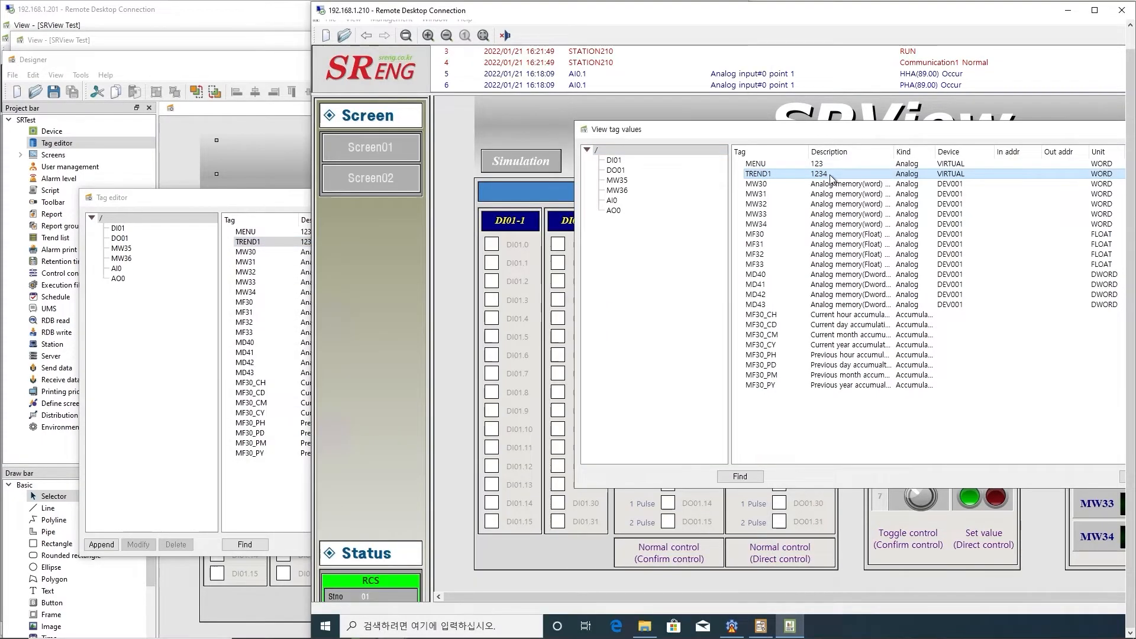
Close the local Tag editor and draw a rectangle about 128 by 60 on 01_Screen1, between the Simulation button and the SRView title.
{"action": "left_click", "coordinate": [294, 198]}
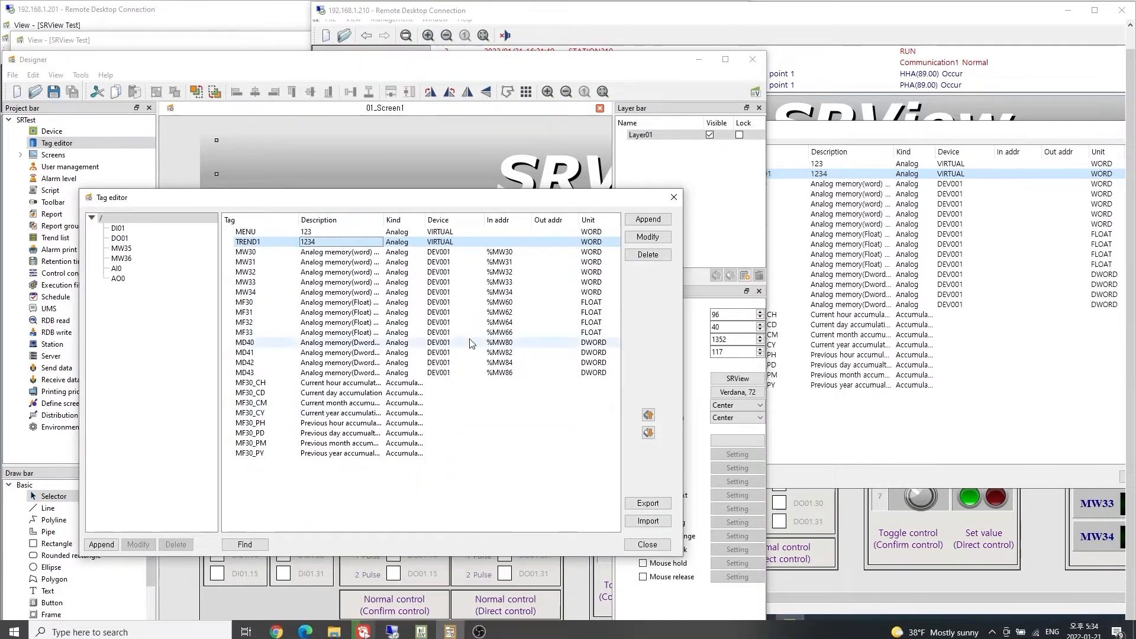
{"action": "left_click", "coordinate": [675, 198]}
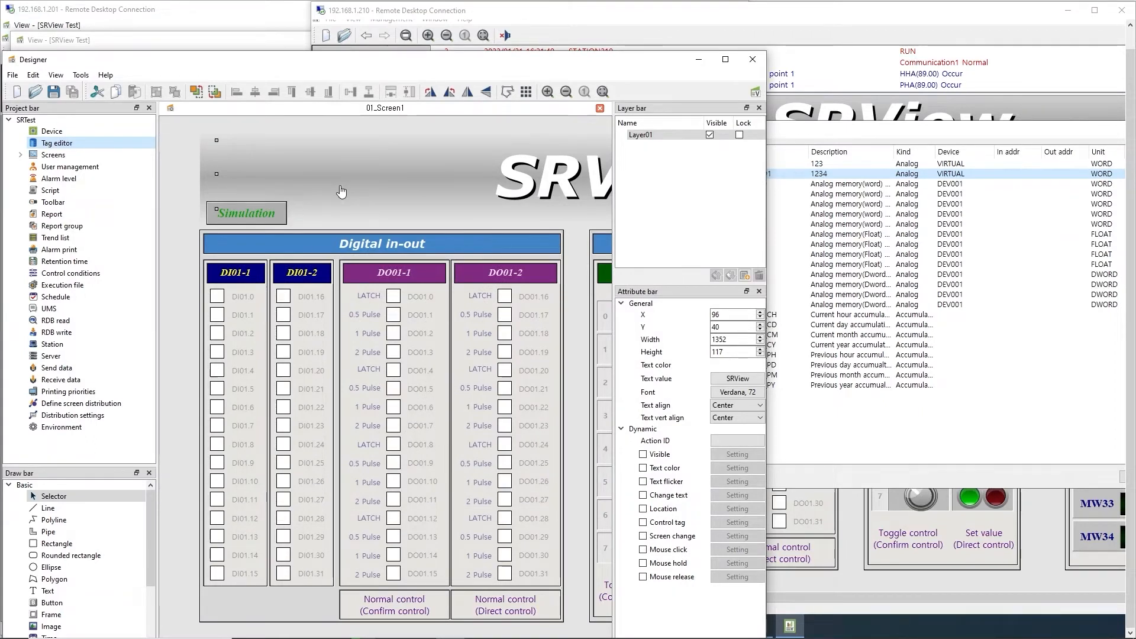
{"action": "left_click", "coordinate": [55, 544]}
{"action": "left_click_drag", "start_coordinate": [264, 147], "coordinate": [340, 182]}
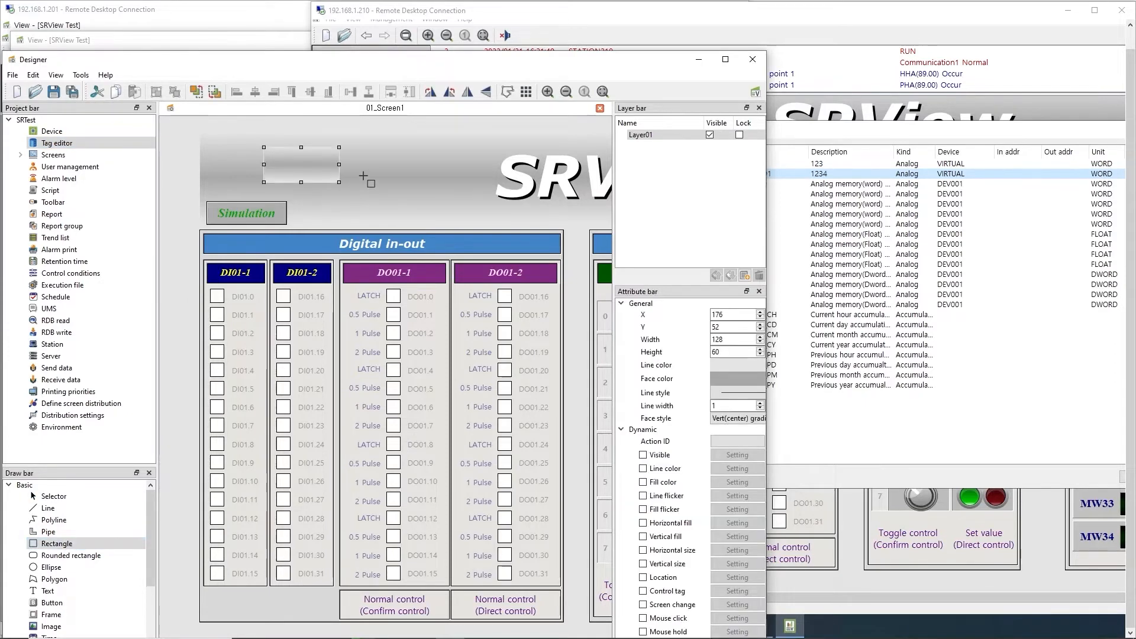
Save and distribute 01_Screen1 to the stations, and check the rectangle in the 192.168.1.210 View with its tag values list closed.
{"action": "left_click", "coordinate": [13, 75]}
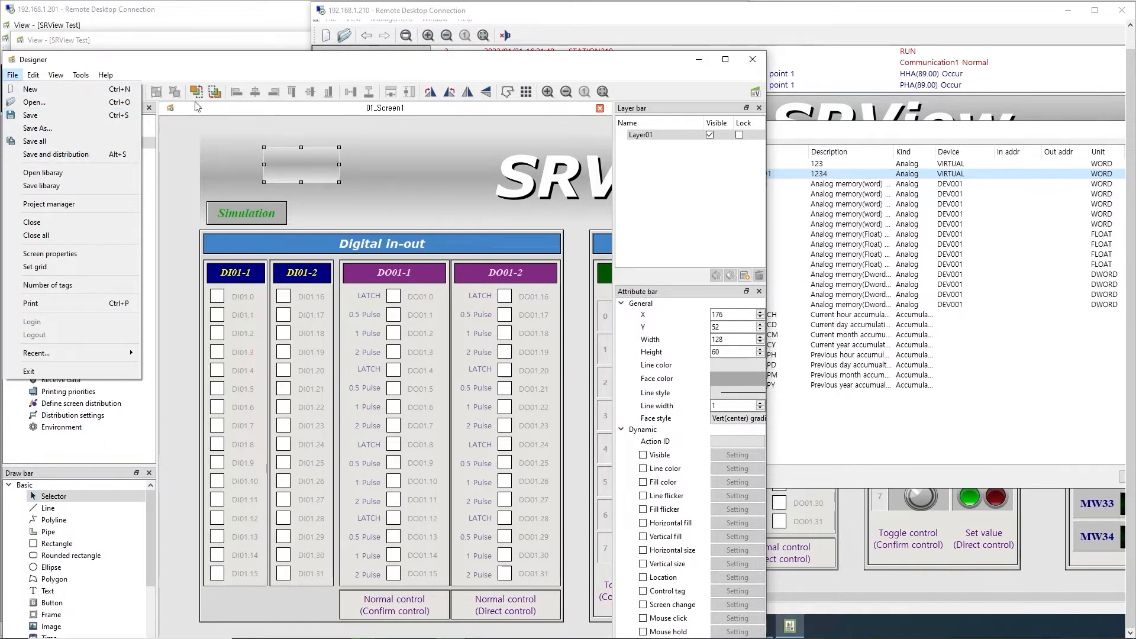
{"action": "left_click", "coordinate": [400, 193]}
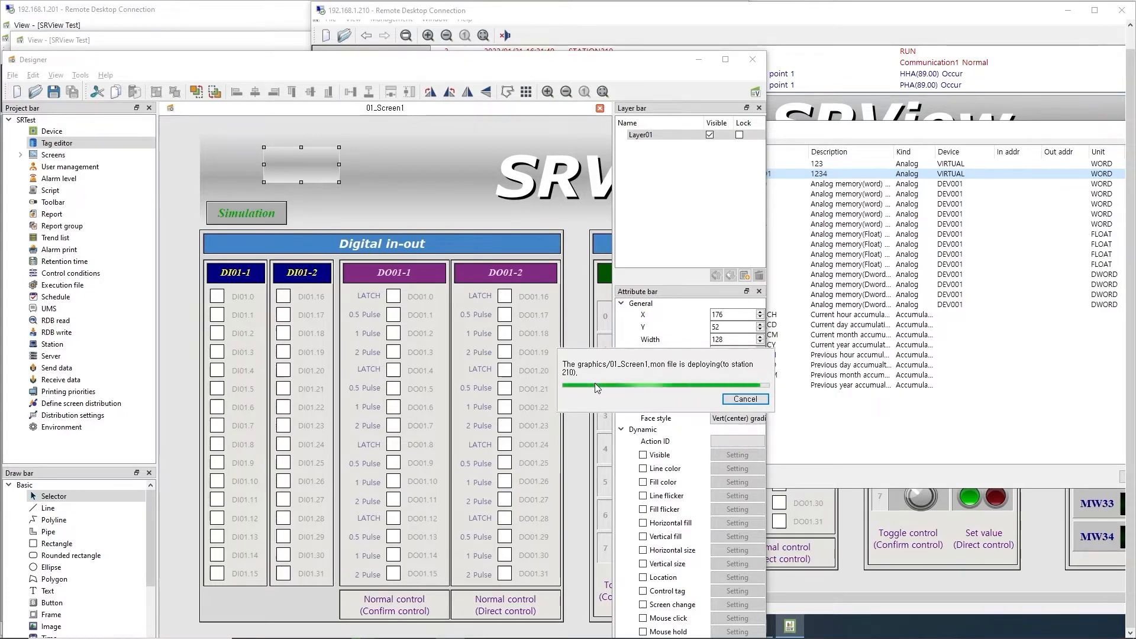
{"action": "left_click", "coordinate": [867, 62]}
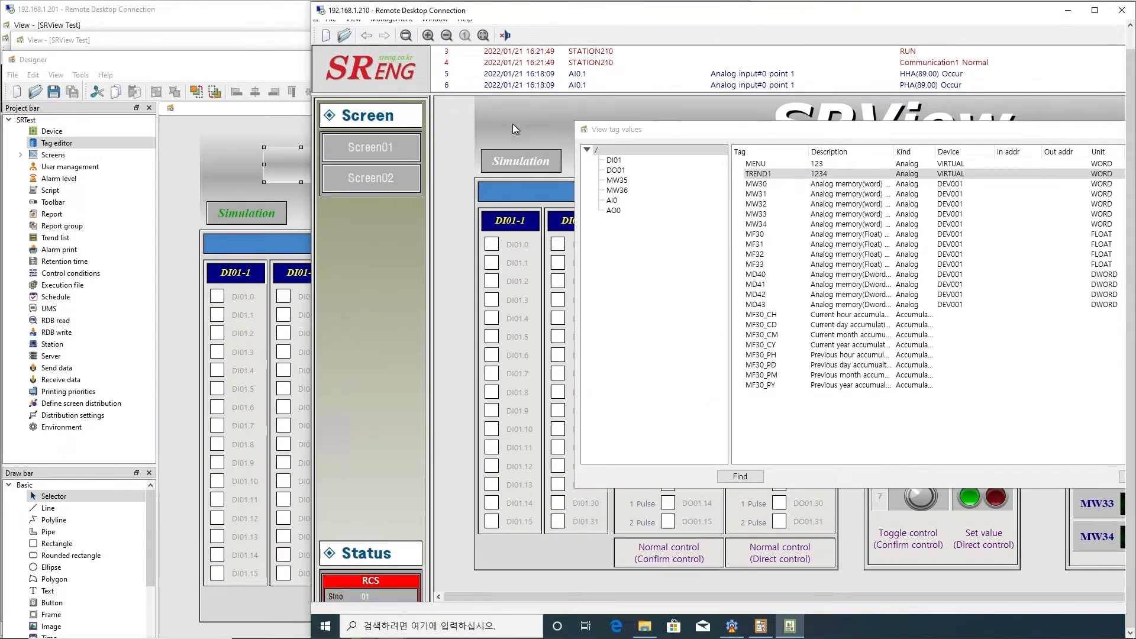
{"action": "double_click", "coordinate": [583, 129]}
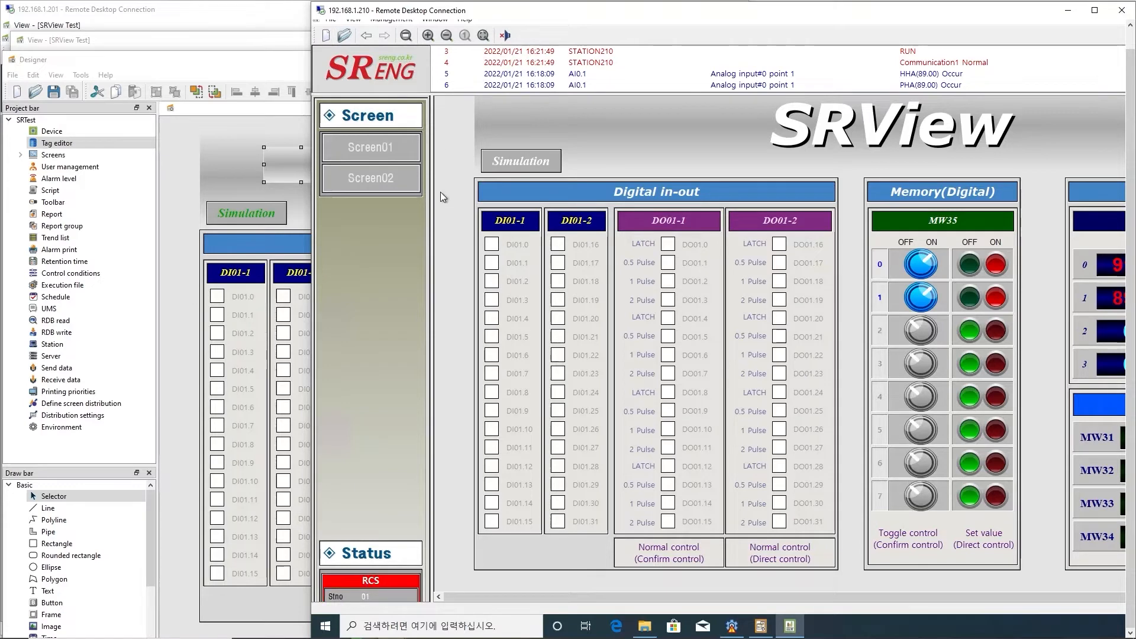
{"action": "scroll", "coordinate": [627, 176], "scroll_direction": "up", "scroll_amount": 1}
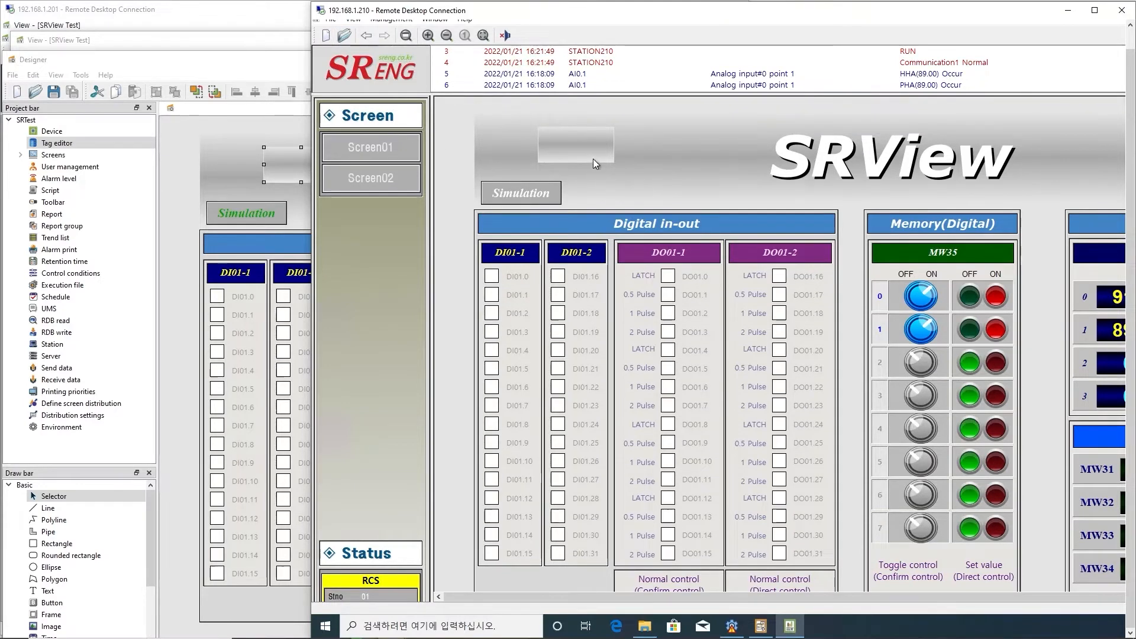
Move the rectangle to about X 104, Y 44, distribute 01_Screen1 to the stations, and check its position in the 192.168.1.210 session.
{"action": "left_click", "coordinate": [259, 162]}
{"action": "left_click_drag", "start_coordinate": [259, 163], "coordinate": [248, 161]}
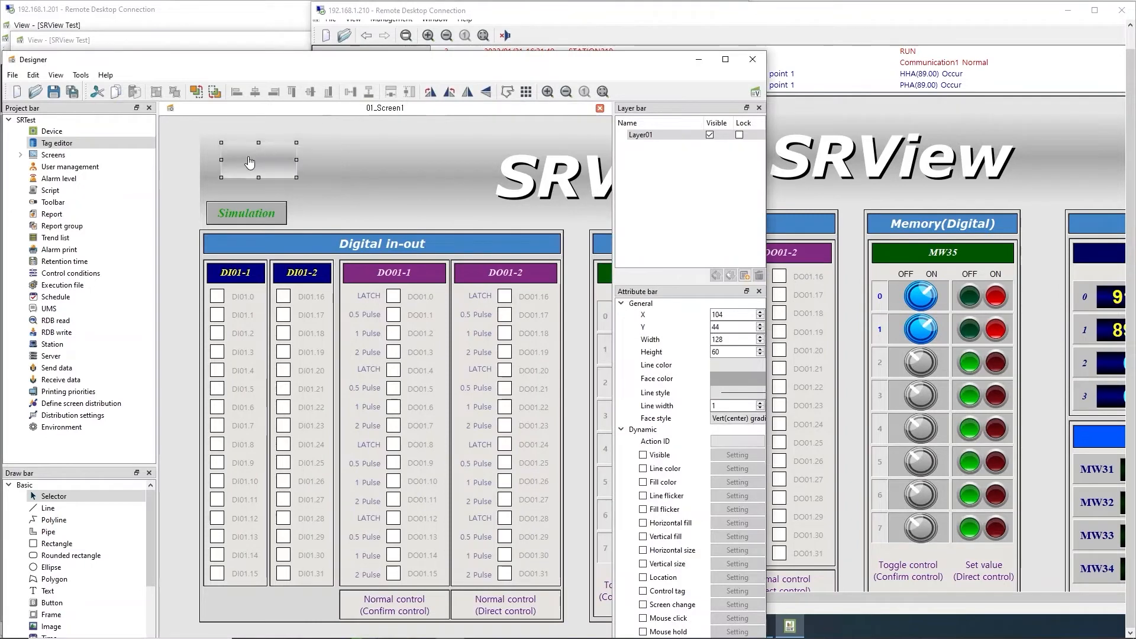
{"action": "key", "text": "ctrl+s"}
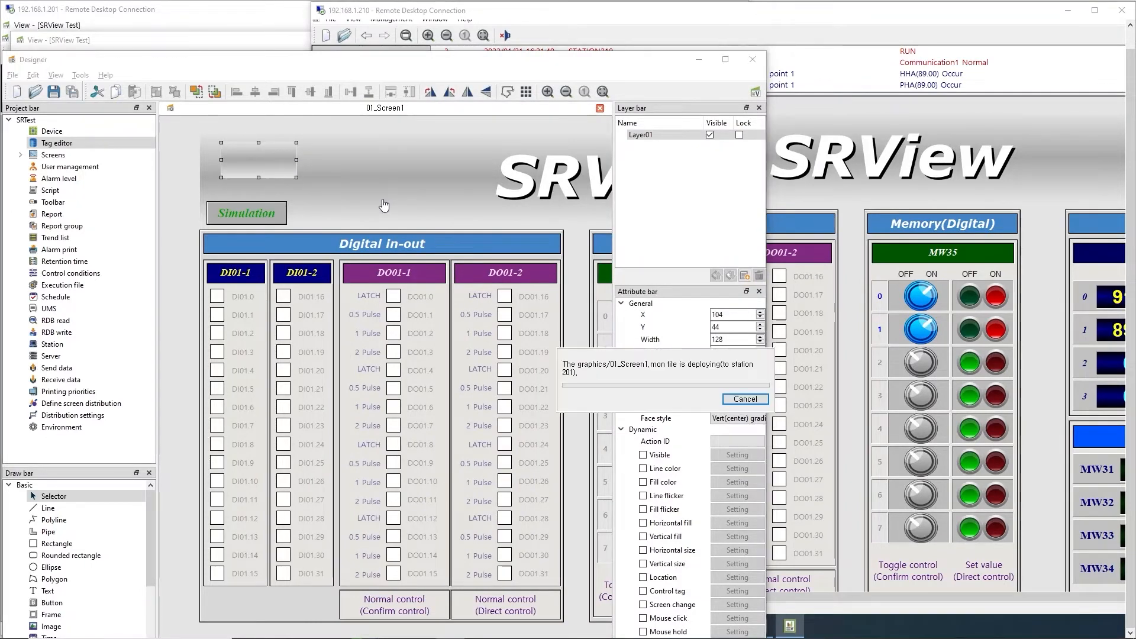
{"action": "left_click", "coordinate": [834, 132]}
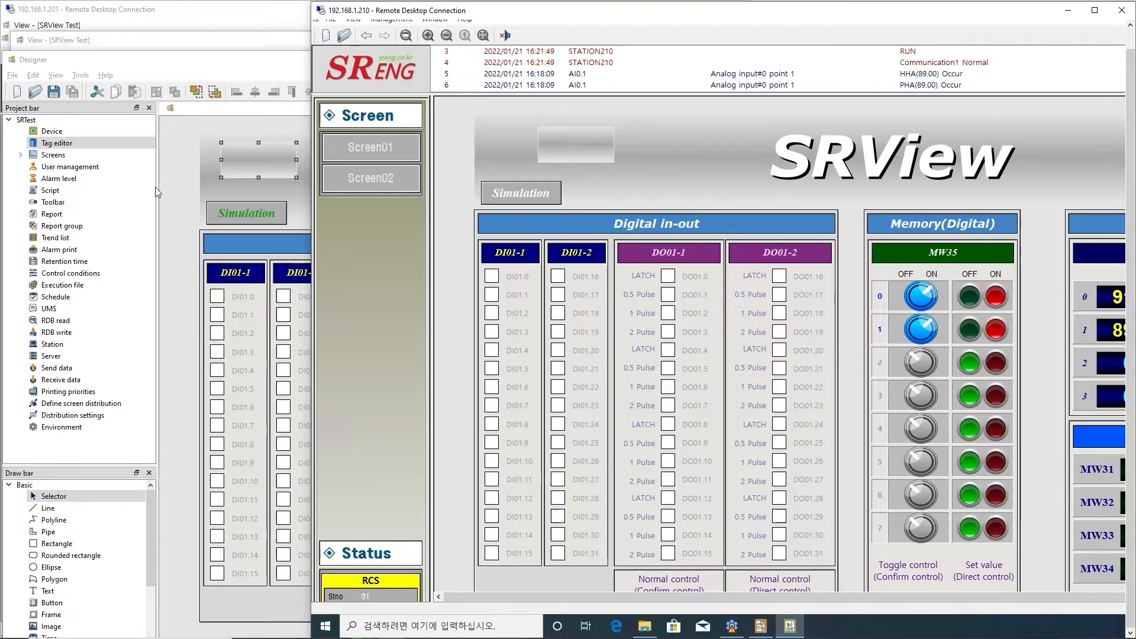
{"action": "left_click", "coordinate": [172, 204]}
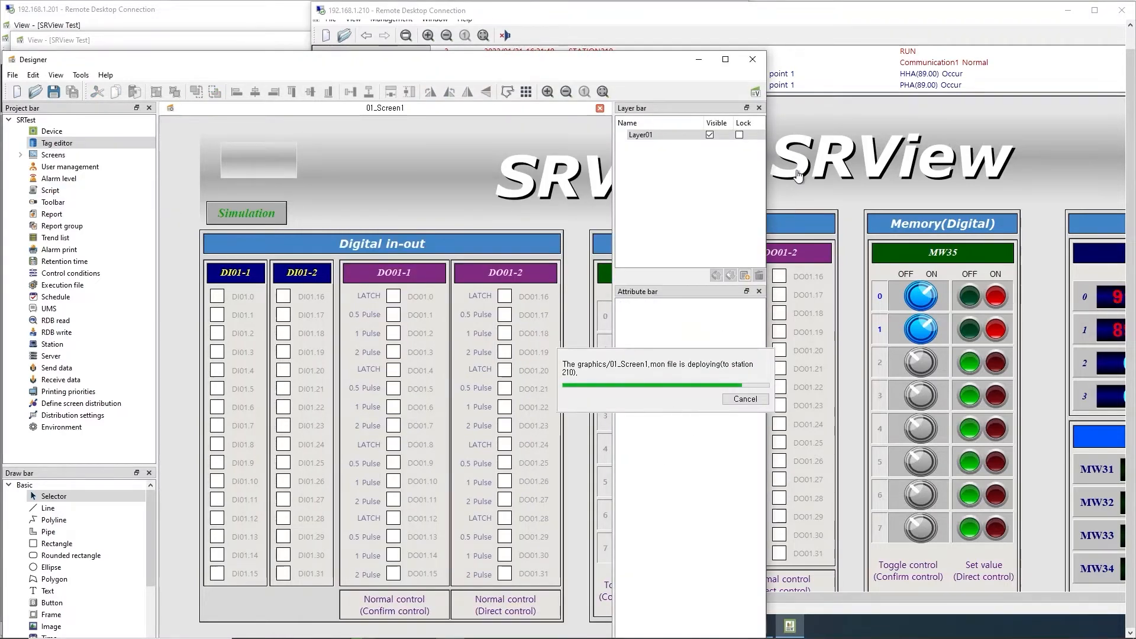
{"action": "left_click", "coordinate": [815, 125]}
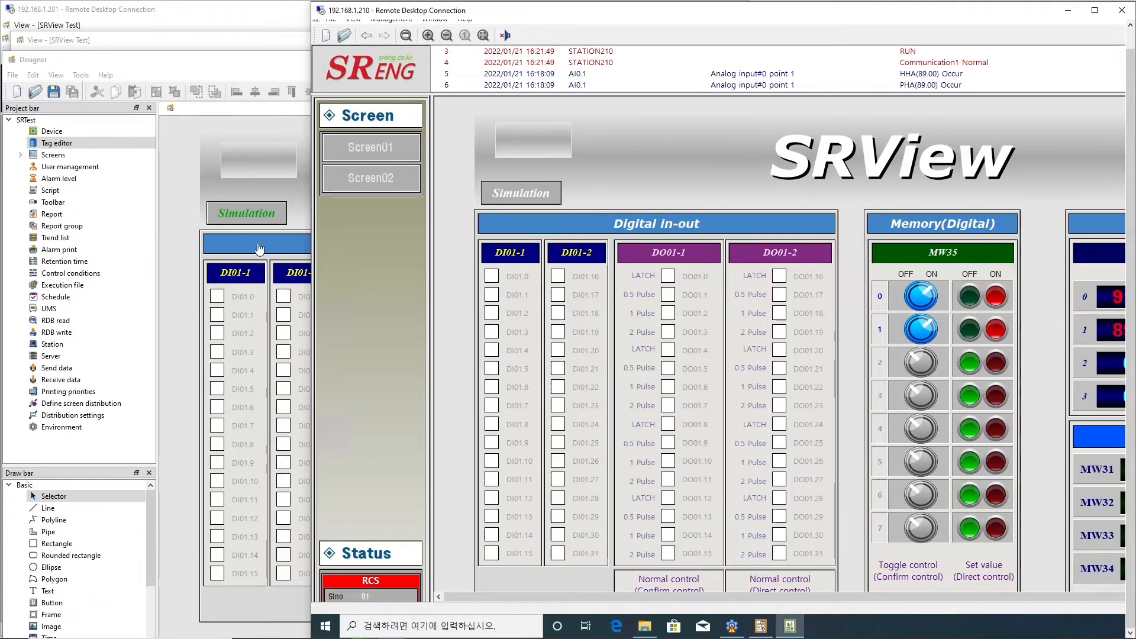
Return to the local Designer, select the project's Station item, and examine the network configuration diagram in SRView.pdf.
{"action": "left_click", "coordinate": [256, 142]}
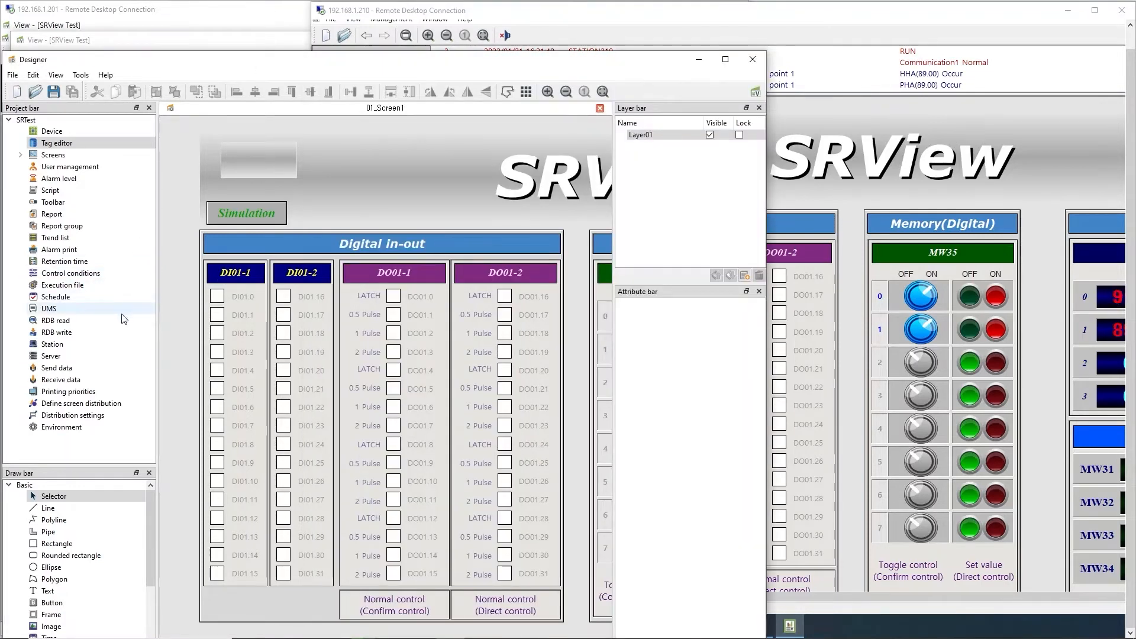
{"action": "left_click", "coordinate": [62, 354]}
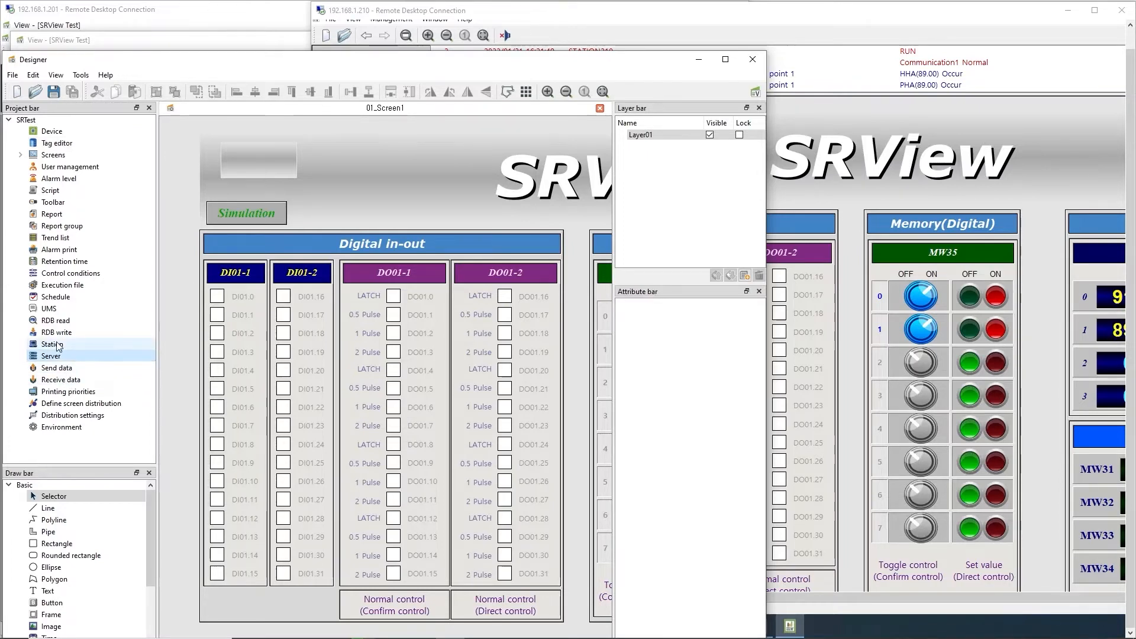
{"action": "left_click", "coordinate": [58, 345]}
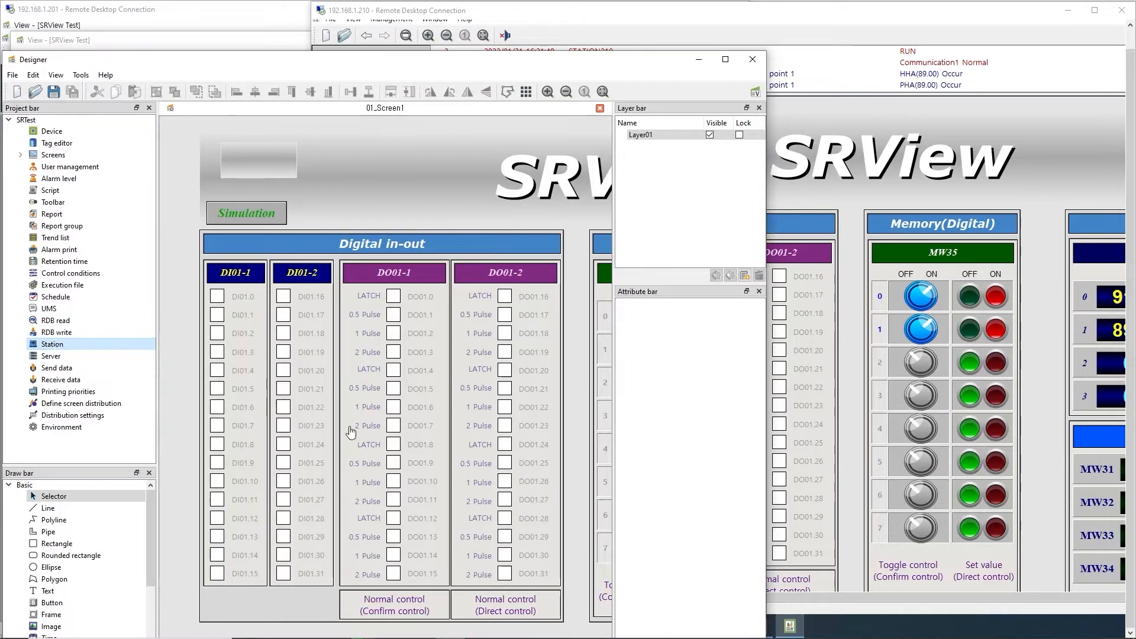
{"action": "left_click", "coordinate": [305, 628]}
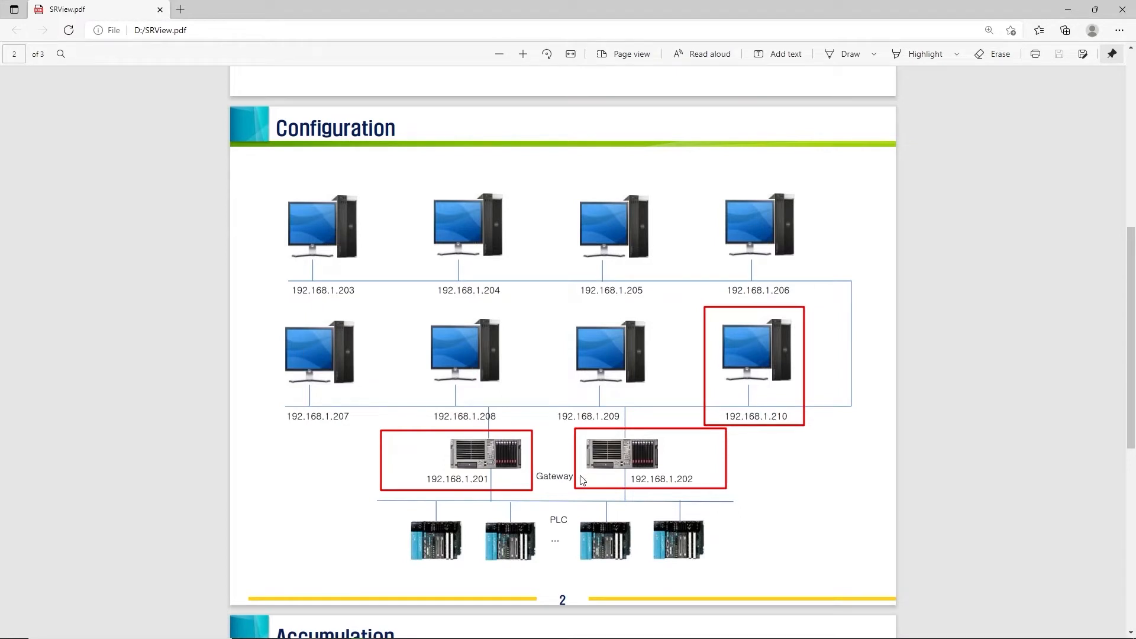
{"action": "mouse_move", "coordinate": [563, 632]}
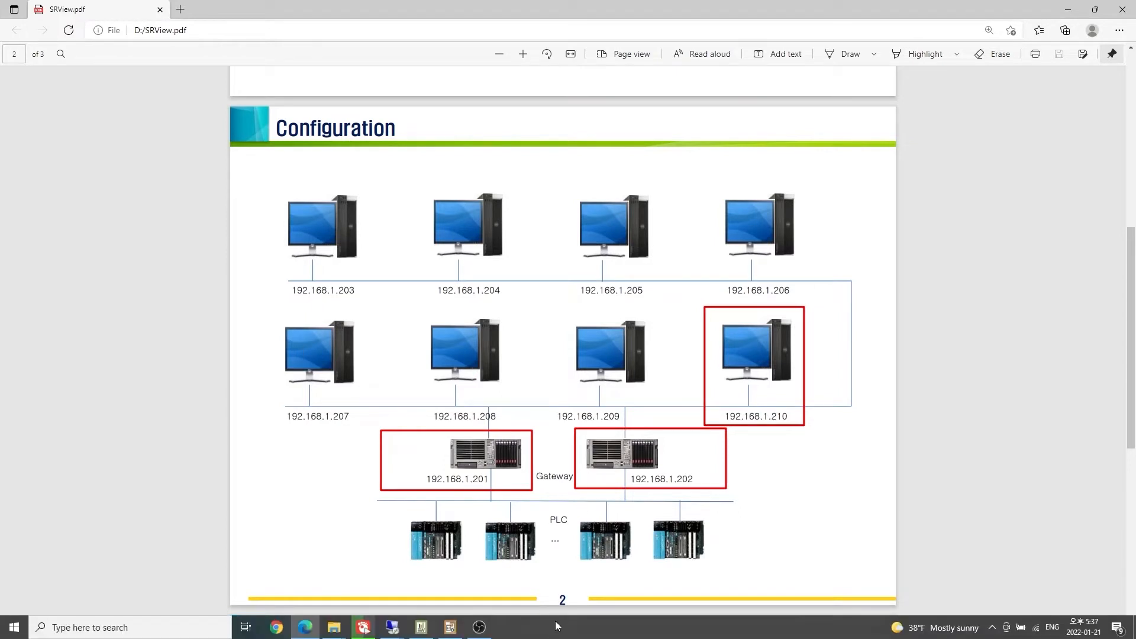
Switch back to Designer, open the station settings, and review the list of stations, including STATION202, STATION205 and STATION201.
{"action": "left_click", "coordinate": [450, 627]}
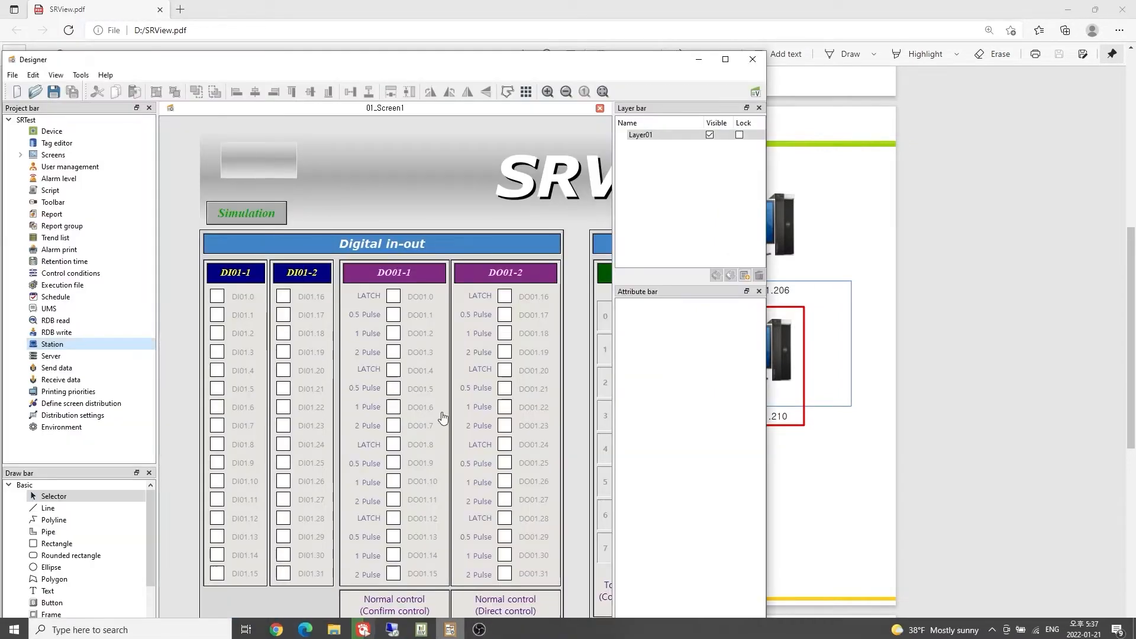
{"action": "double_click", "coordinate": [59, 346]}
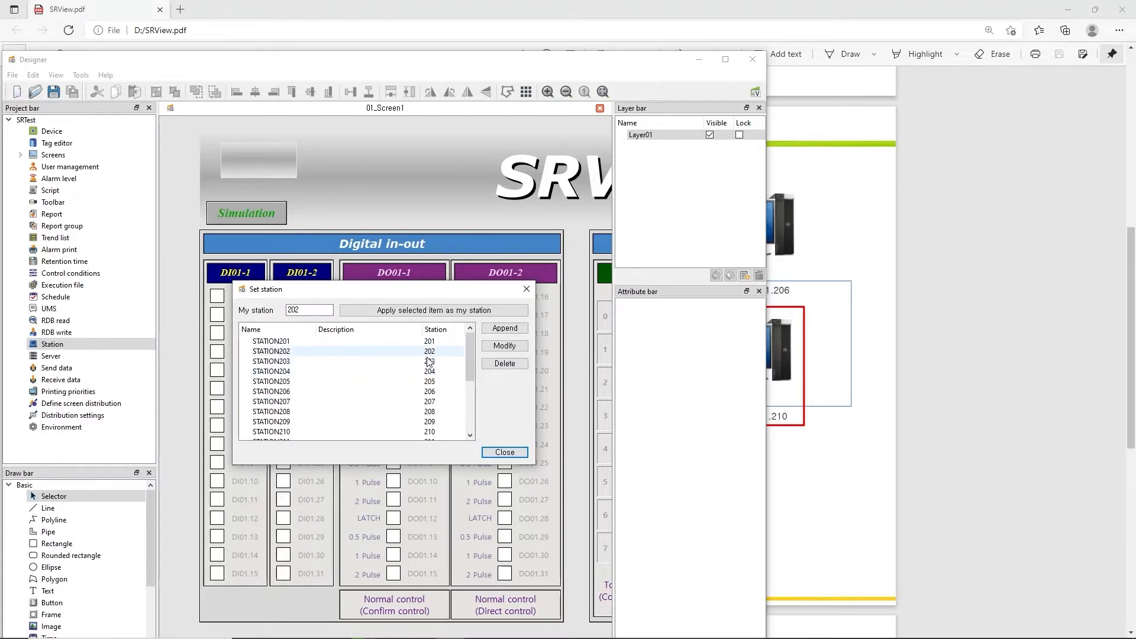
{"action": "scroll", "coordinate": [429, 365], "scroll_direction": "down", "scroll_amount": 4}
{"action": "scroll", "coordinate": [428, 365], "scroll_direction": "up", "scroll_amount": 4}
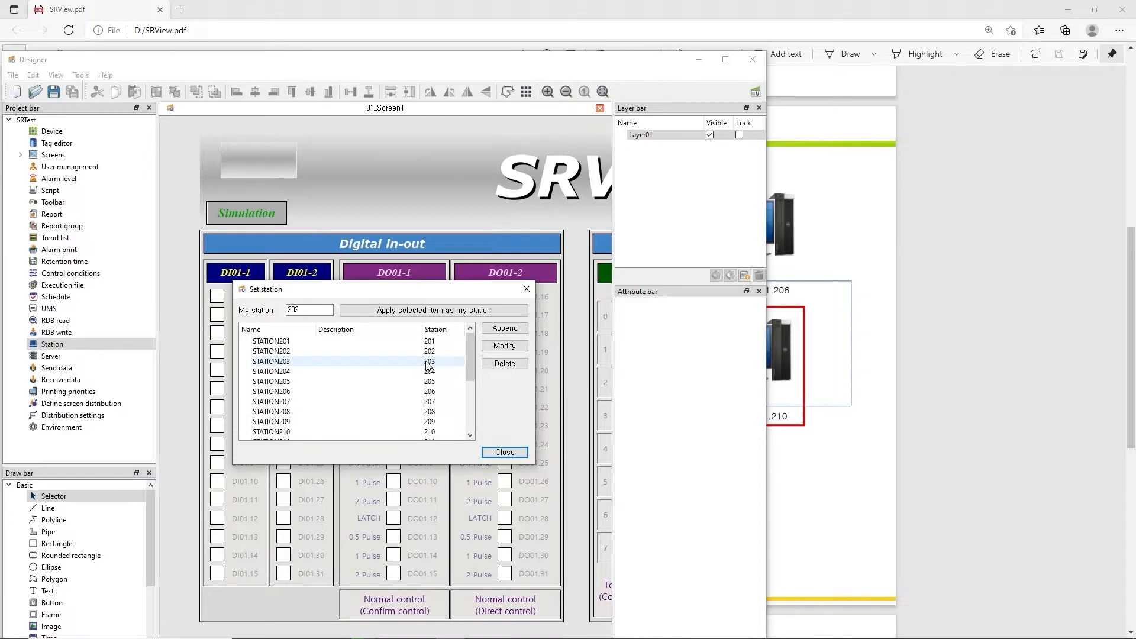
{"action": "left_click", "coordinate": [394, 351]}
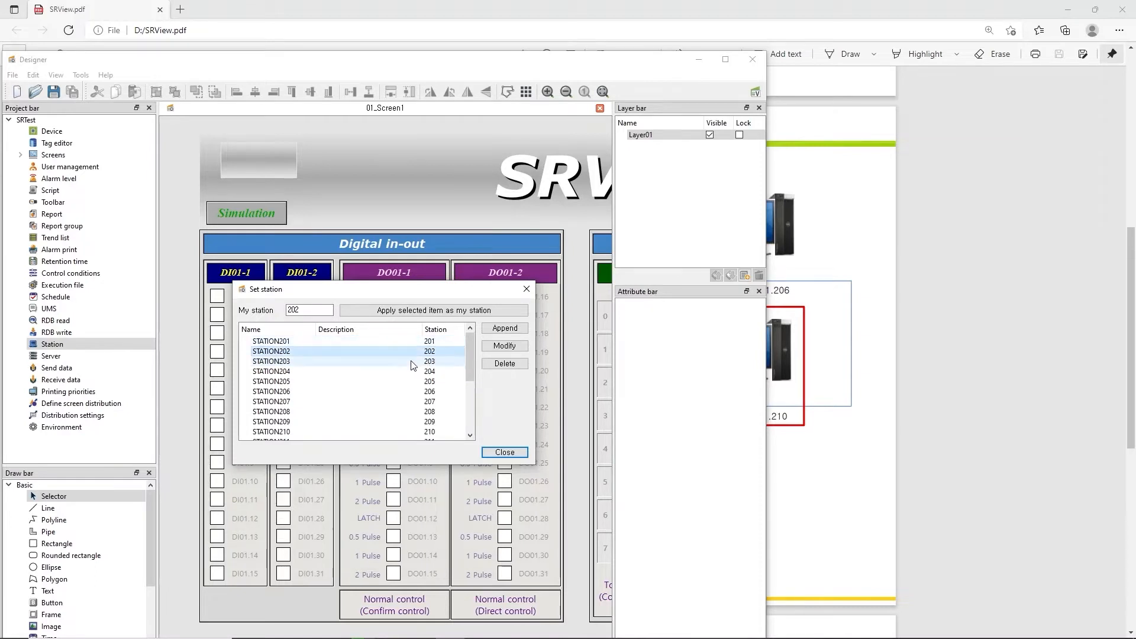
{"action": "left_click", "coordinate": [416, 382]}
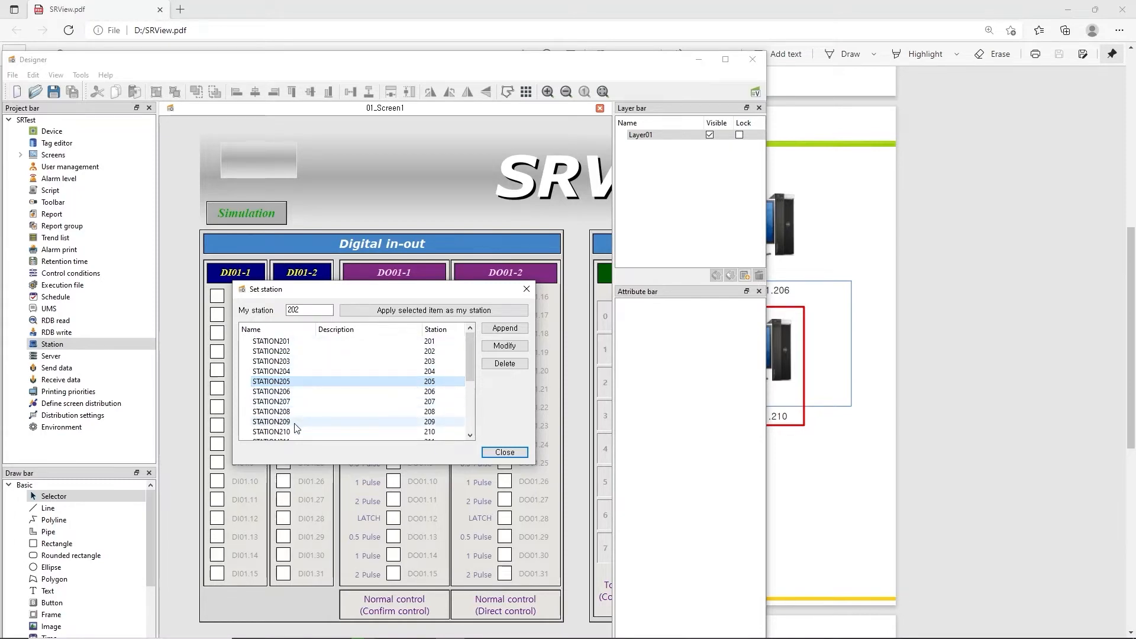
{"action": "left_click", "coordinate": [301, 343]}
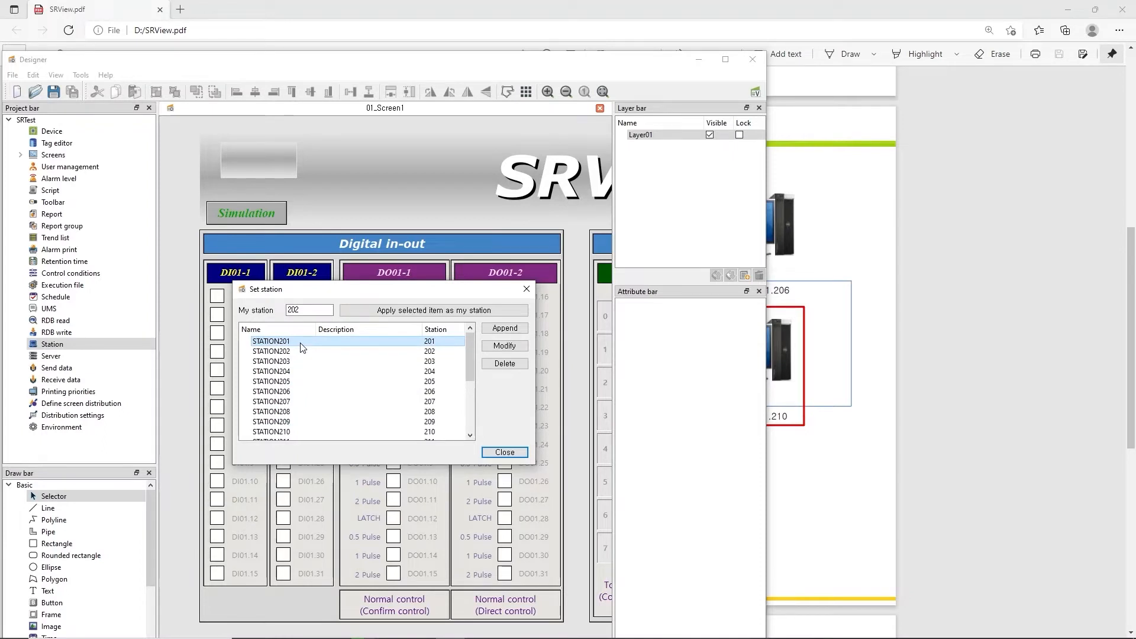
Examine STATION201's alarm, communication and ping settings, and close the station settings without changes.
{"action": "double_click", "coordinate": [303, 347]}
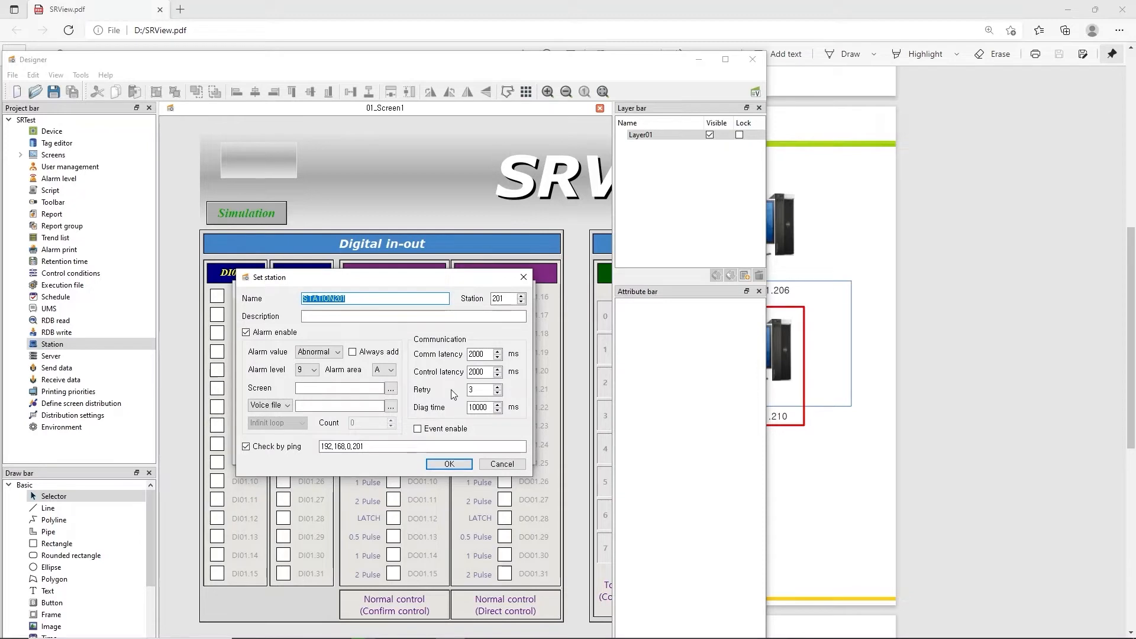
{"action": "left_click", "coordinate": [501, 470]}
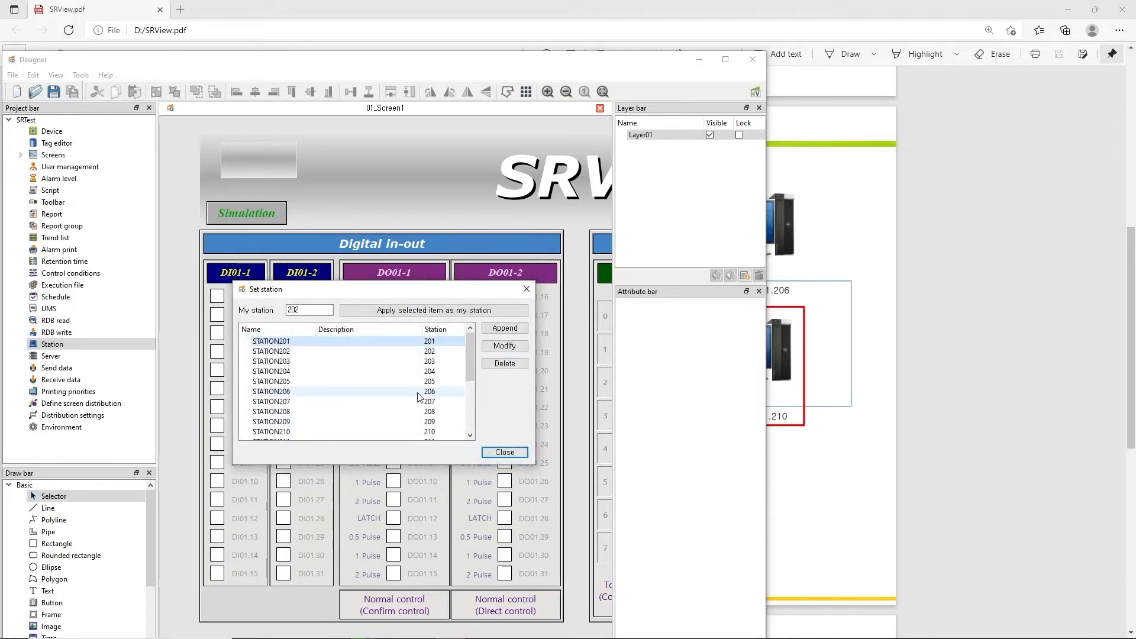
{"action": "left_click", "coordinate": [527, 288]}
Select the project's Server item, check the gateway servers in SRView.pdf's configuration diagram, and return to the local Designer.
{"action": "left_click", "coordinate": [58, 357]}
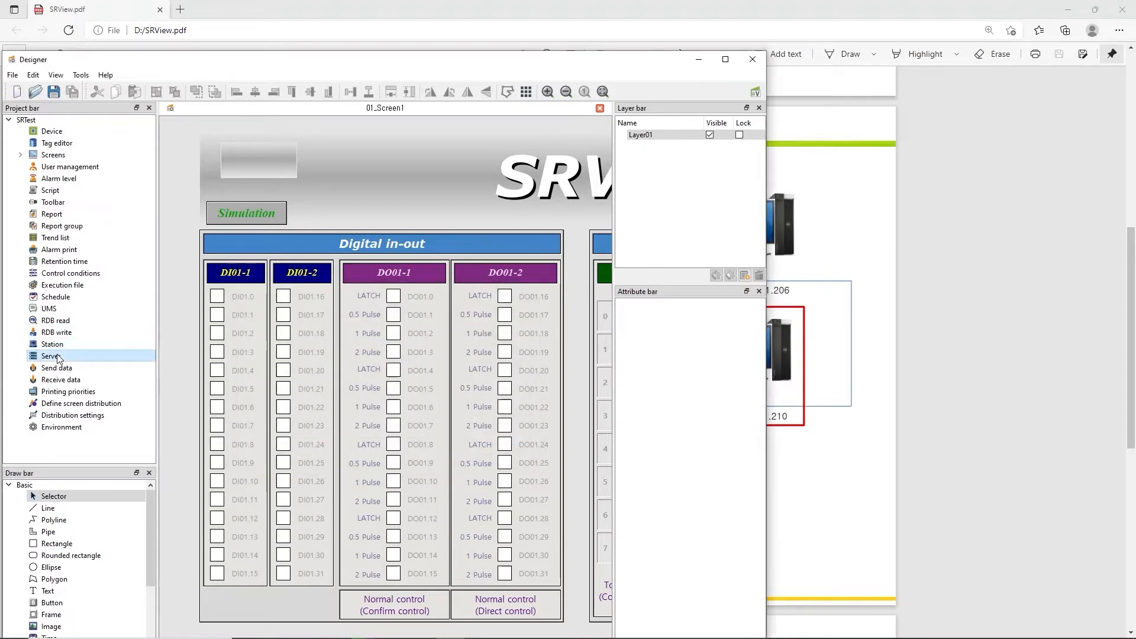
{"action": "mouse_move", "coordinate": [349, 636]}
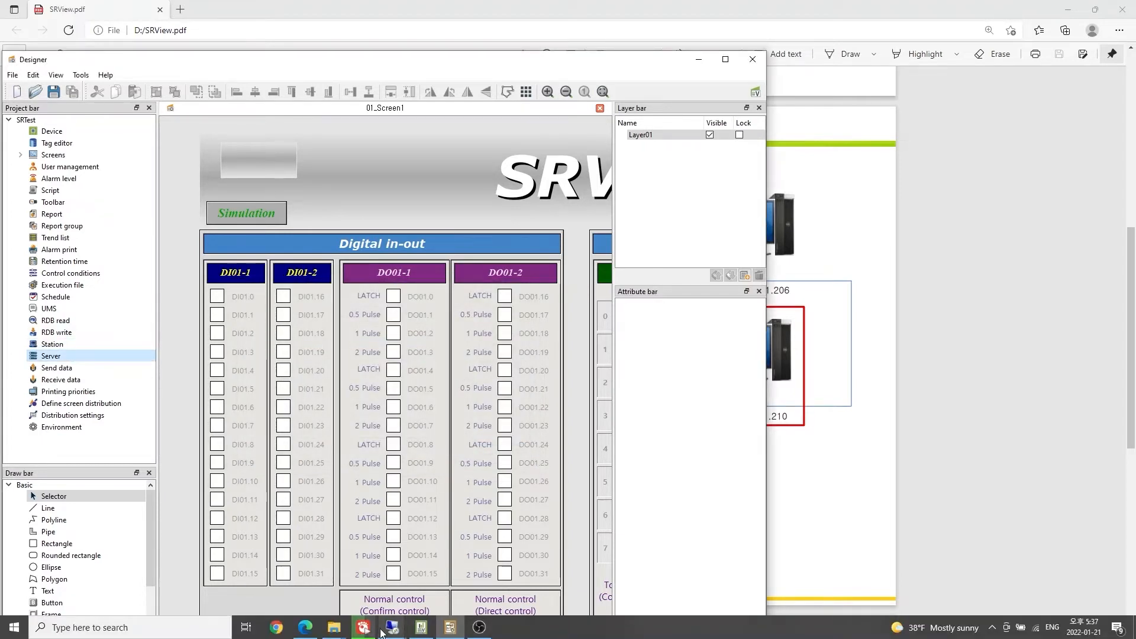
{"action": "left_click", "coordinate": [389, 629]}
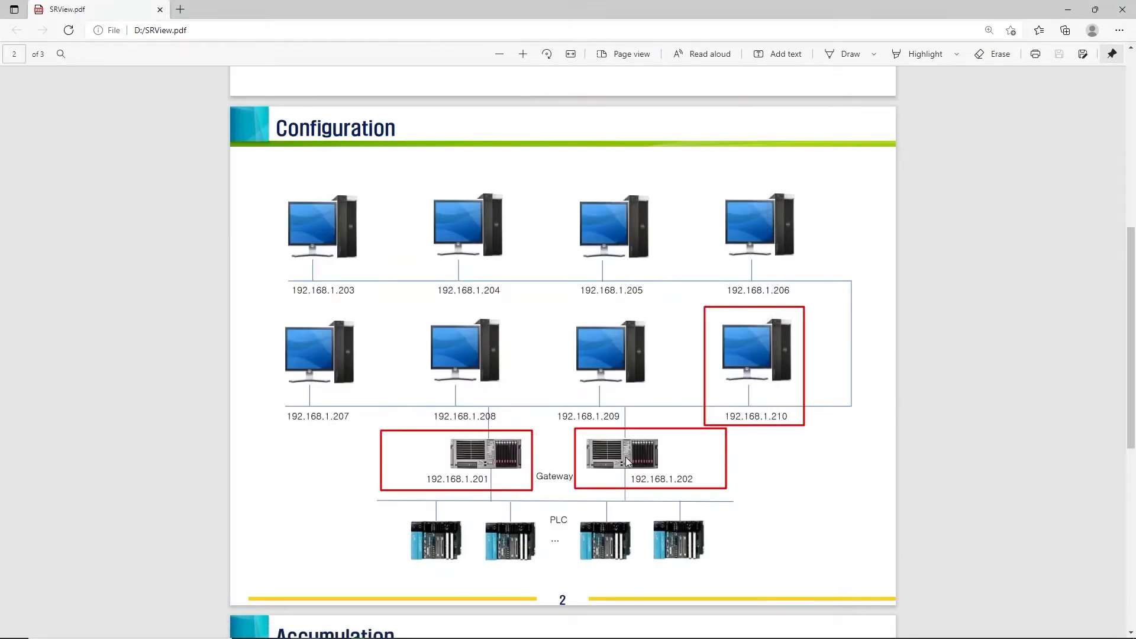
{"action": "mouse_move", "coordinate": [503, 636]}
{"action": "left_click", "coordinate": [450, 629]}
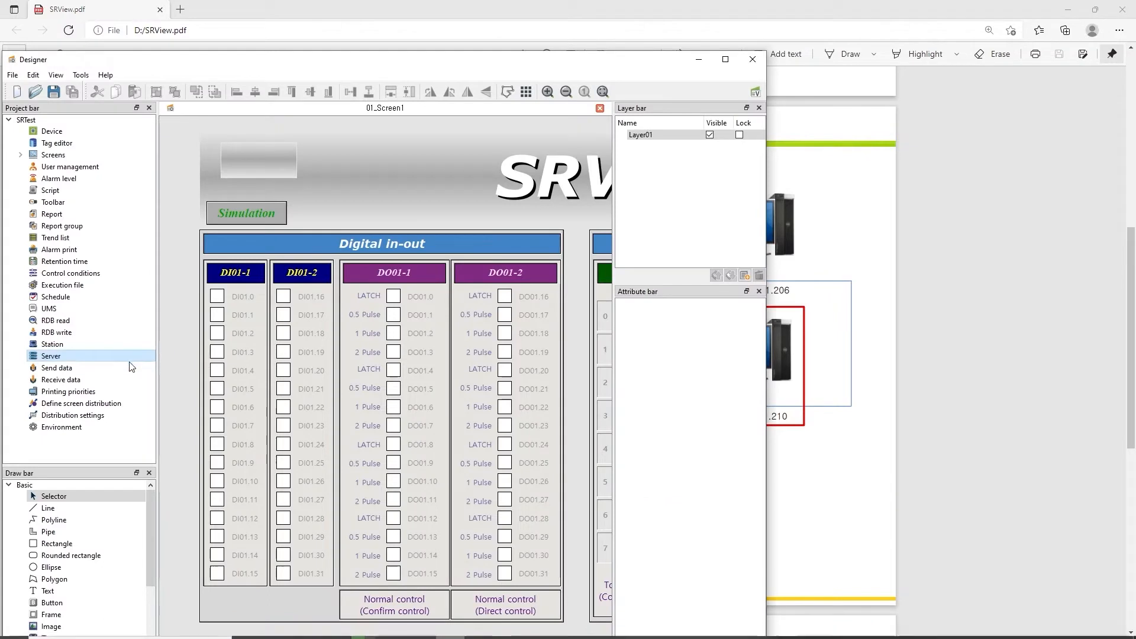
Open the server settings, examine the IP and synchronization options of STATION201 and STATION202, and close them without changes.
{"action": "double_click", "coordinate": [65, 359]}
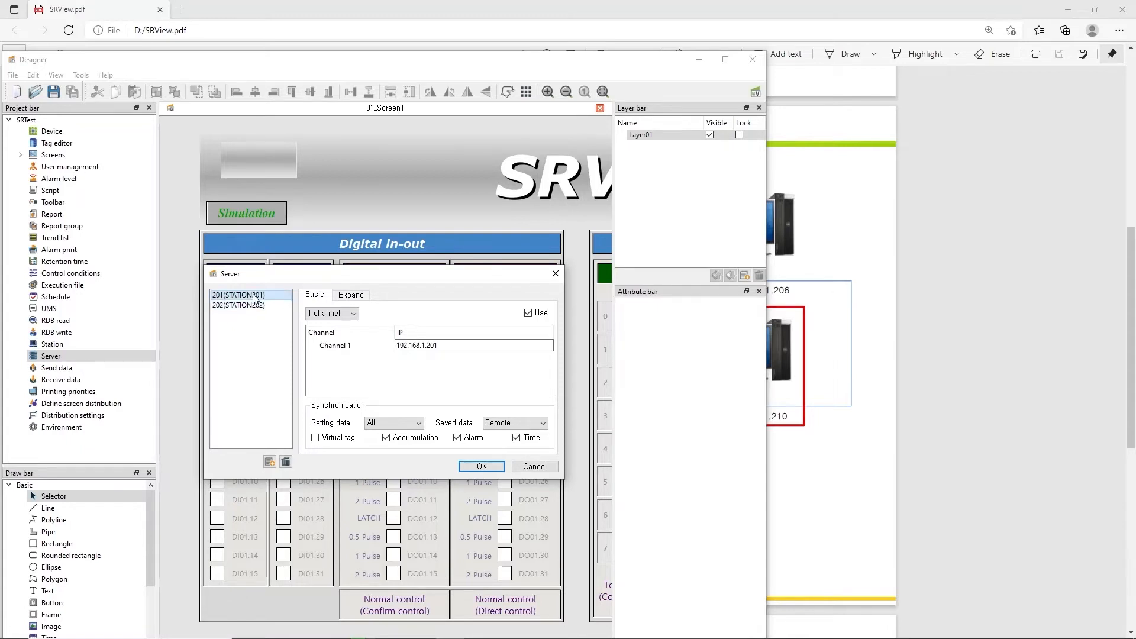
{"action": "left_click", "coordinate": [253, 306]}
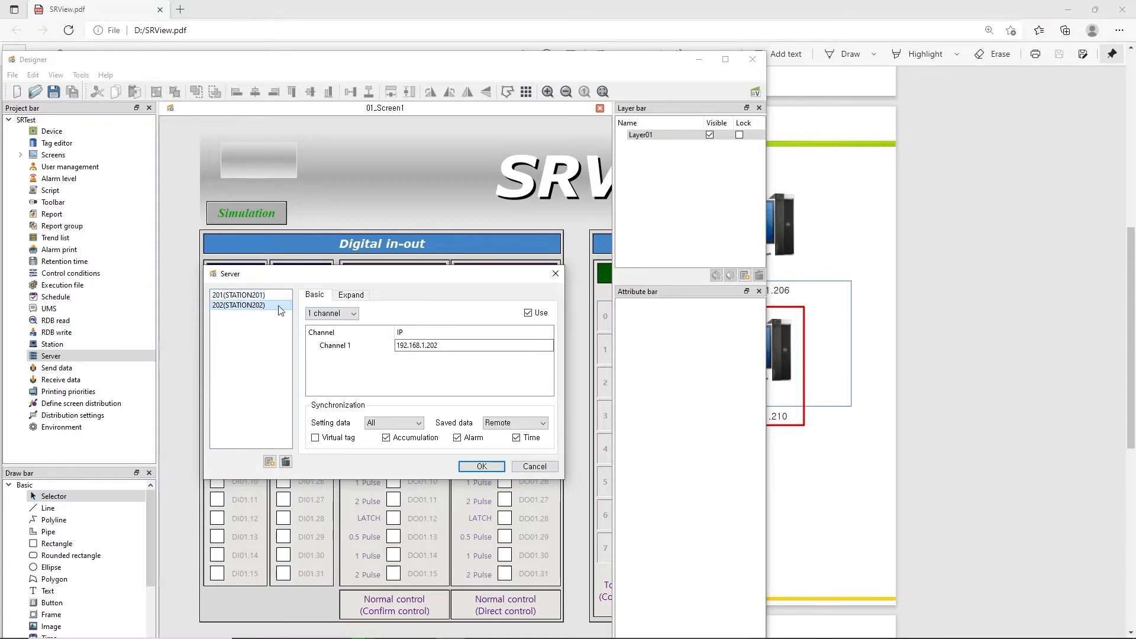
{"action": "left_click", "coordinate": [248, 295]}
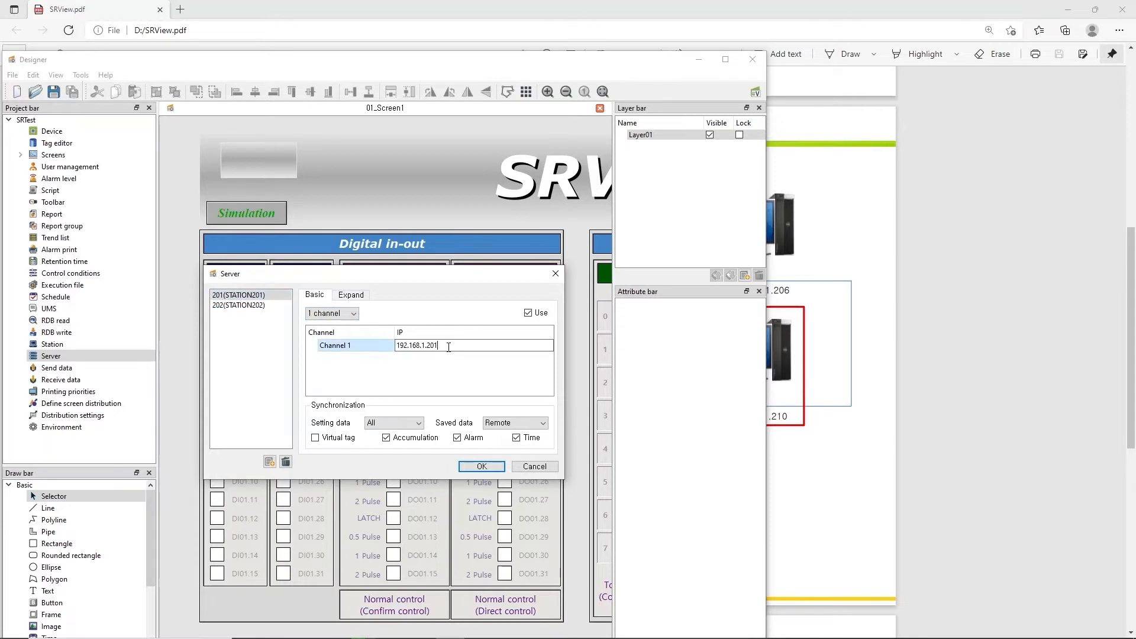
{"action": "left_click", "coordinate": [401, 347]}
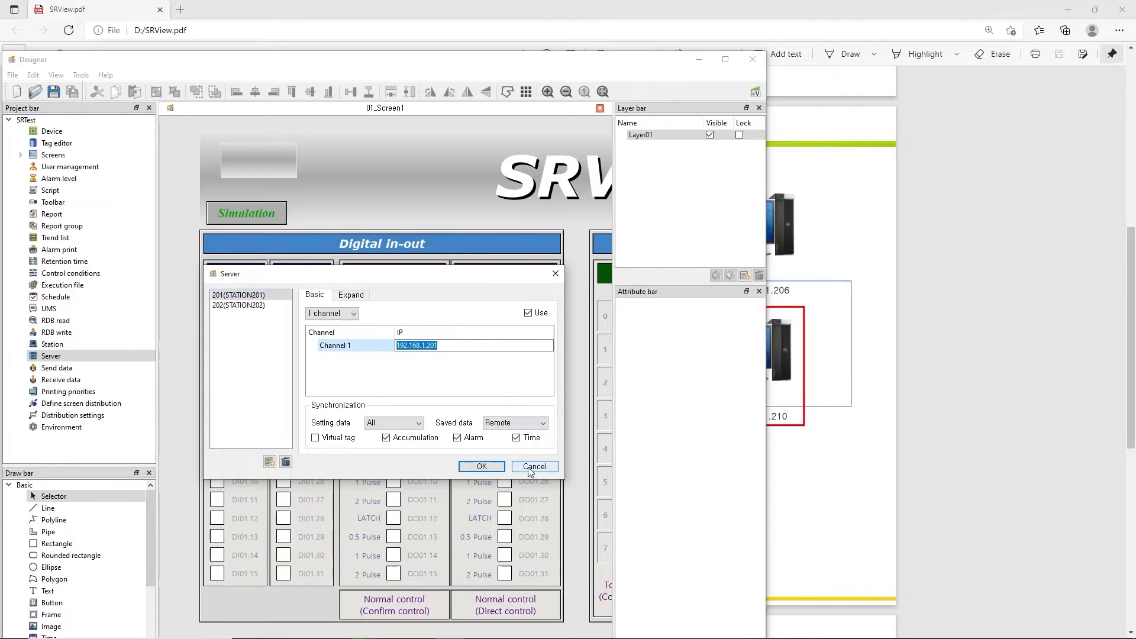
{"action": "left_click", "coordinate": [269, 306]}
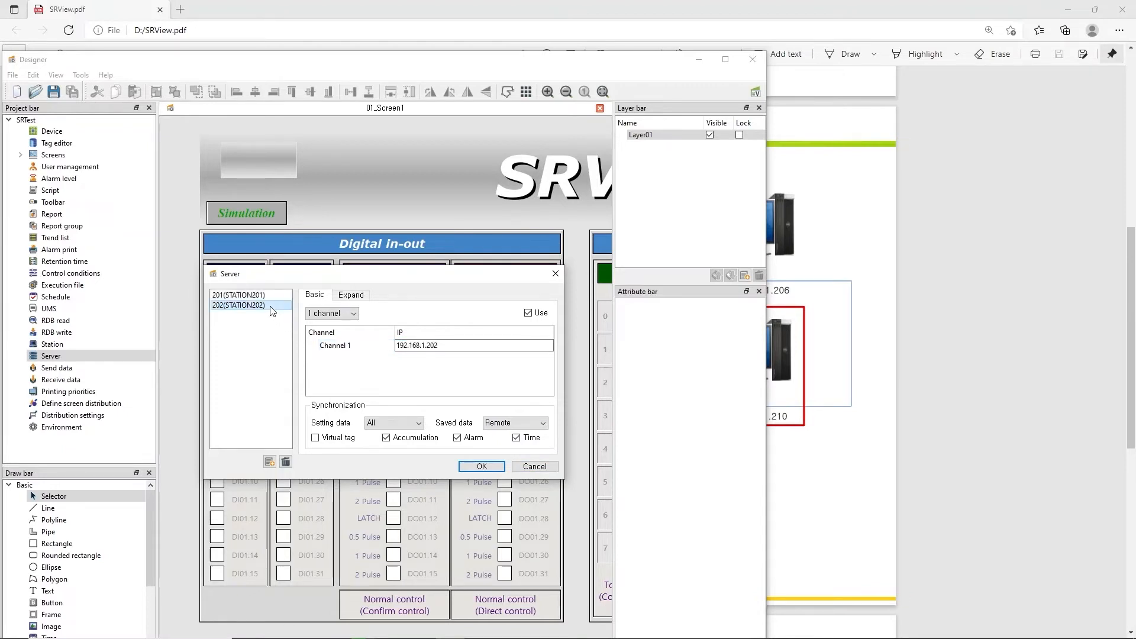
{"action": "left_click", "coordinate": [532, 466]}
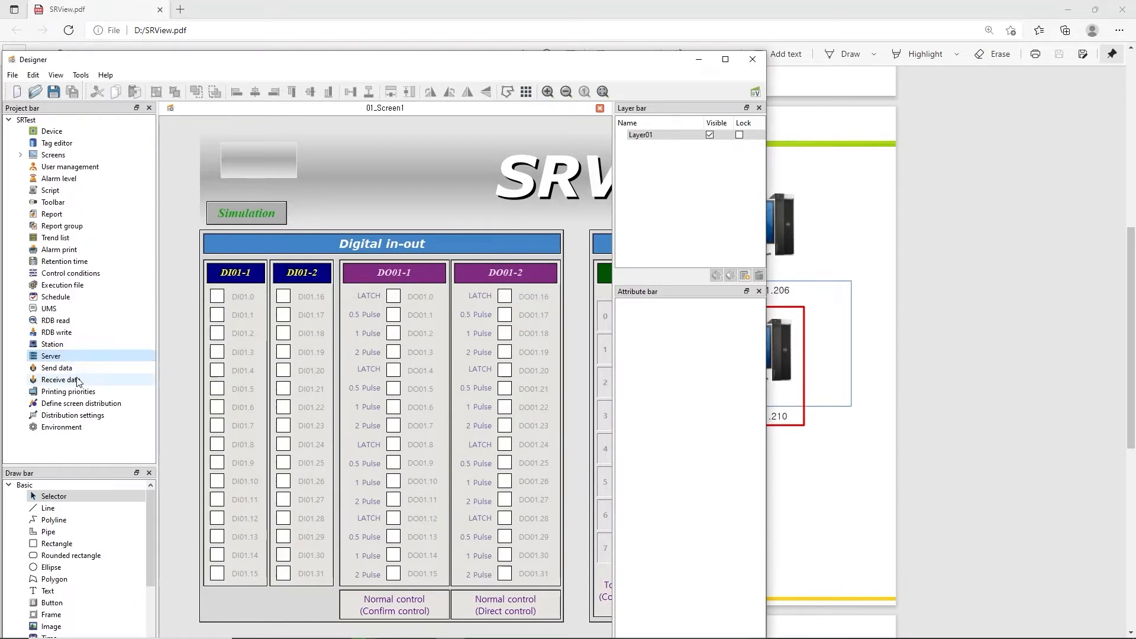
Review how the gateways and stations connect in SRView.pdf's configuration diagram, and switch back to the local Designer.
{"action": "mouse_move", "coordinate": [341, 636]}
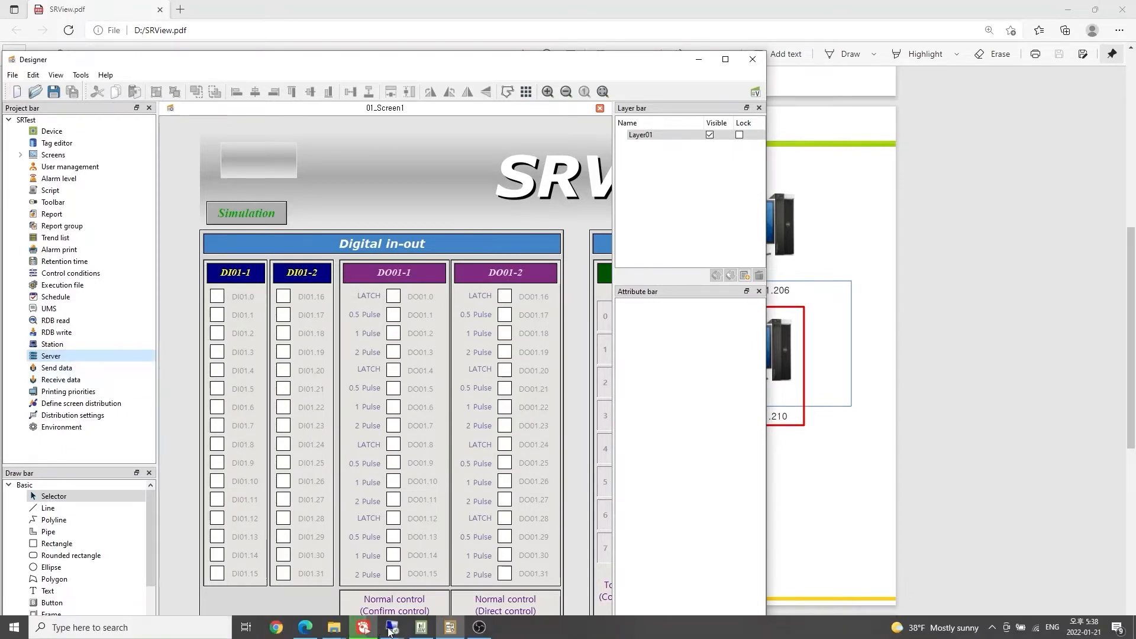
{"action": "left_click", "coordinate": [363, 628]}
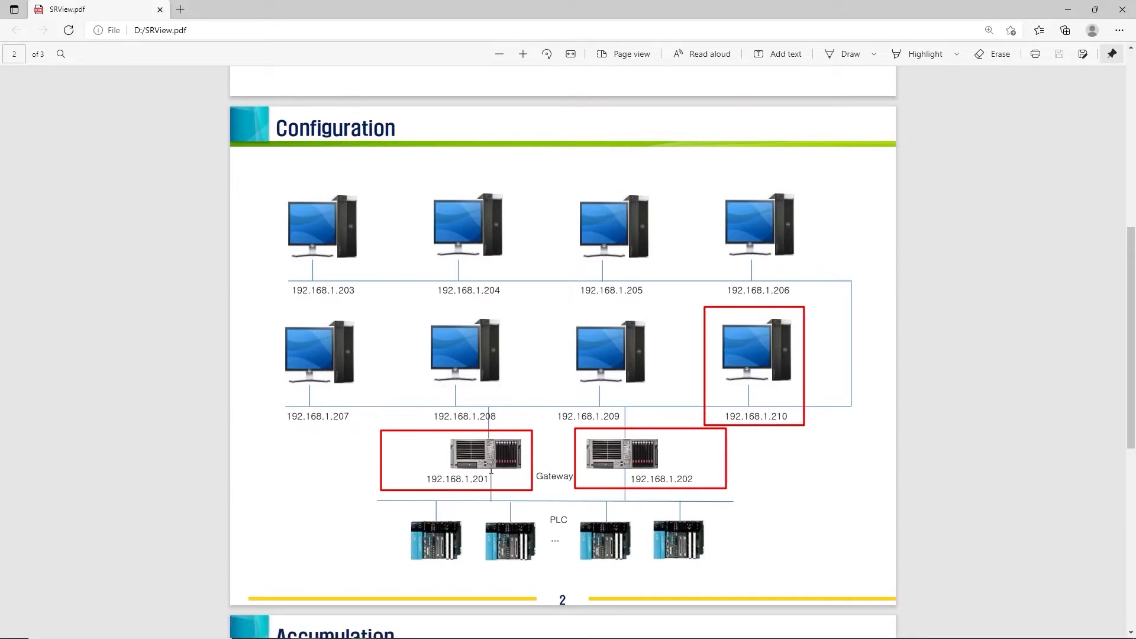
{"action": "mouse_move", "coordinate": [556, 636]}
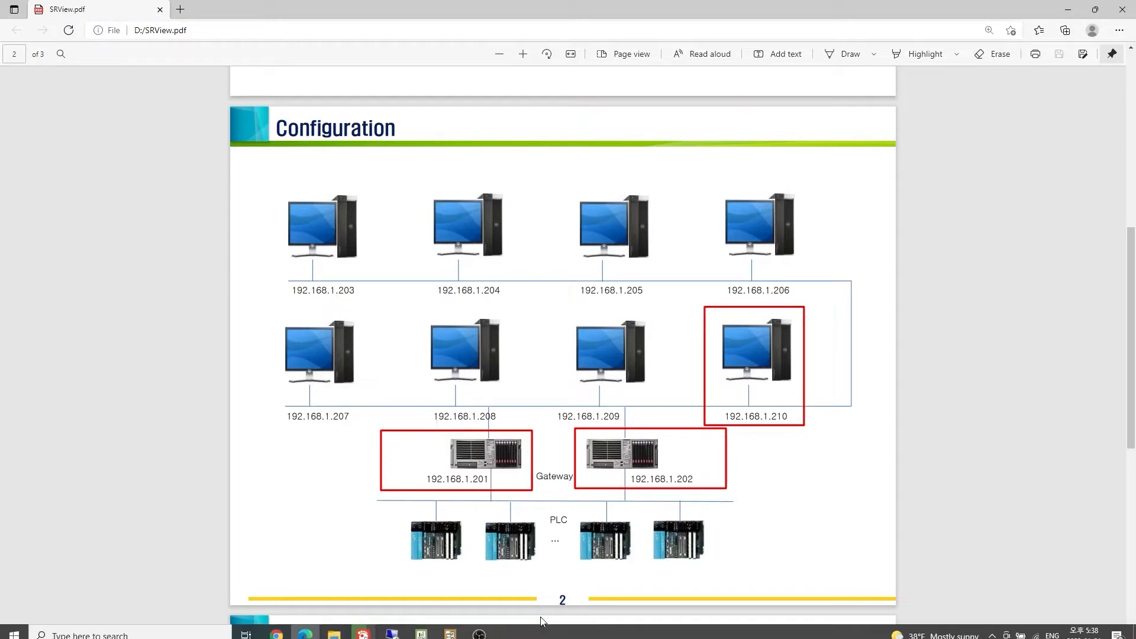
{"action": "left_click", "coordinate": [363, 627]}
Open the send data settings, examine STATION203, STATION204 and STATION210, and compare STATION210 with the configuration diagram in SRView.pdf.
{"action": "double_click", "coordinate": [61, 370]}
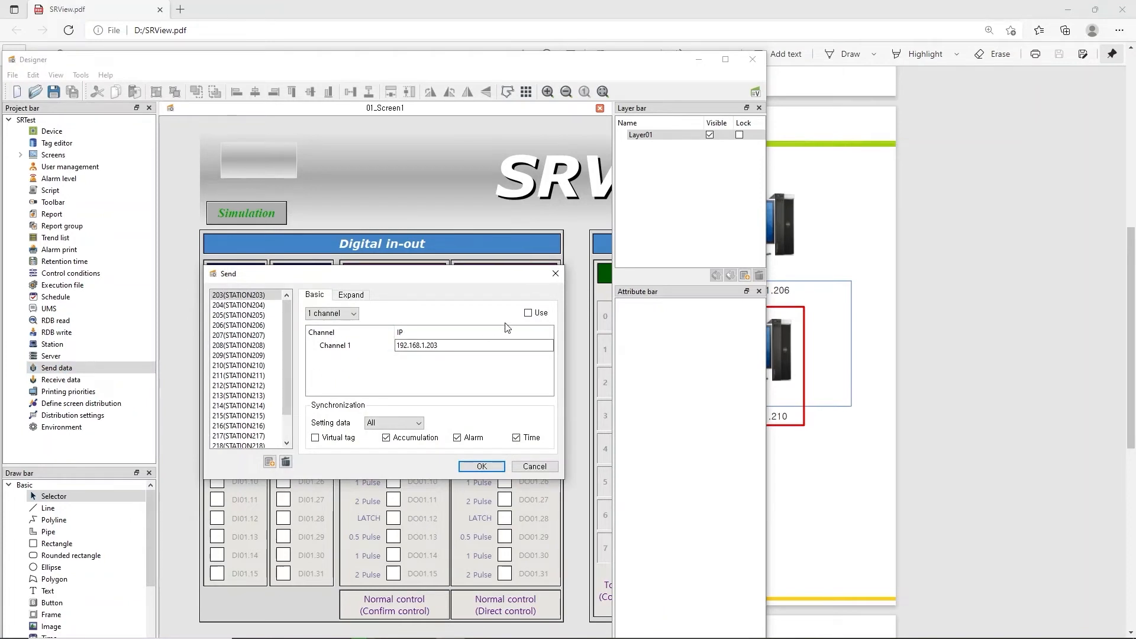
{"action": "left_click", "coordinate": [261, 305]}
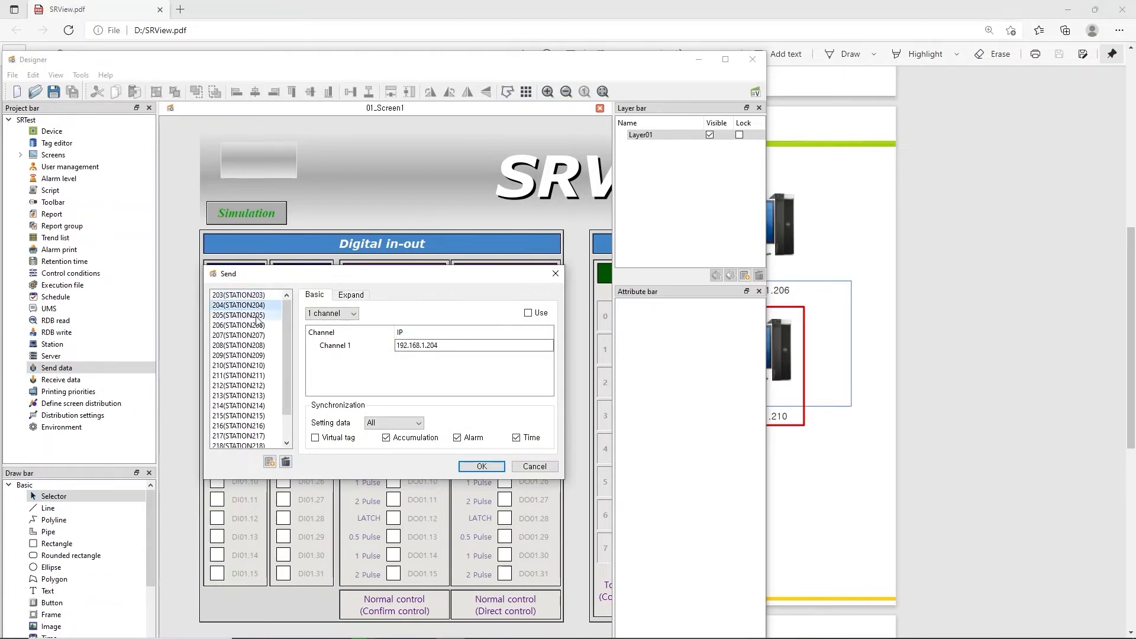
{"action": "left_click", "coordinate": [276, 366]}
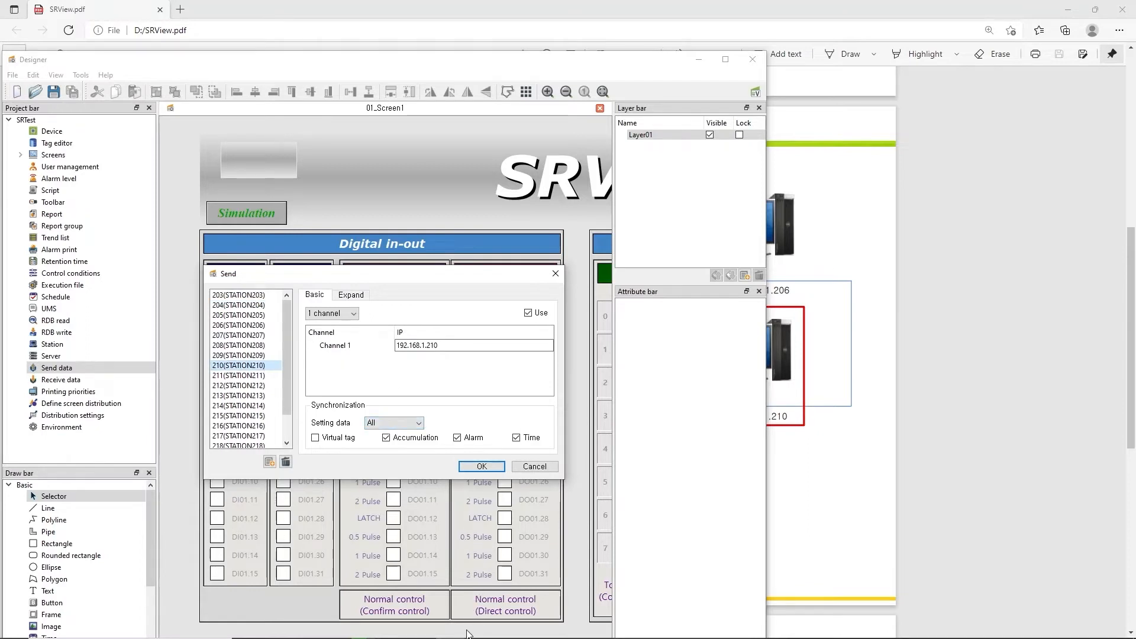
{"action": "mouse_move", "coordinate": [467, 636]}
{"action": "left_click", "coordinate": [312, 629]}
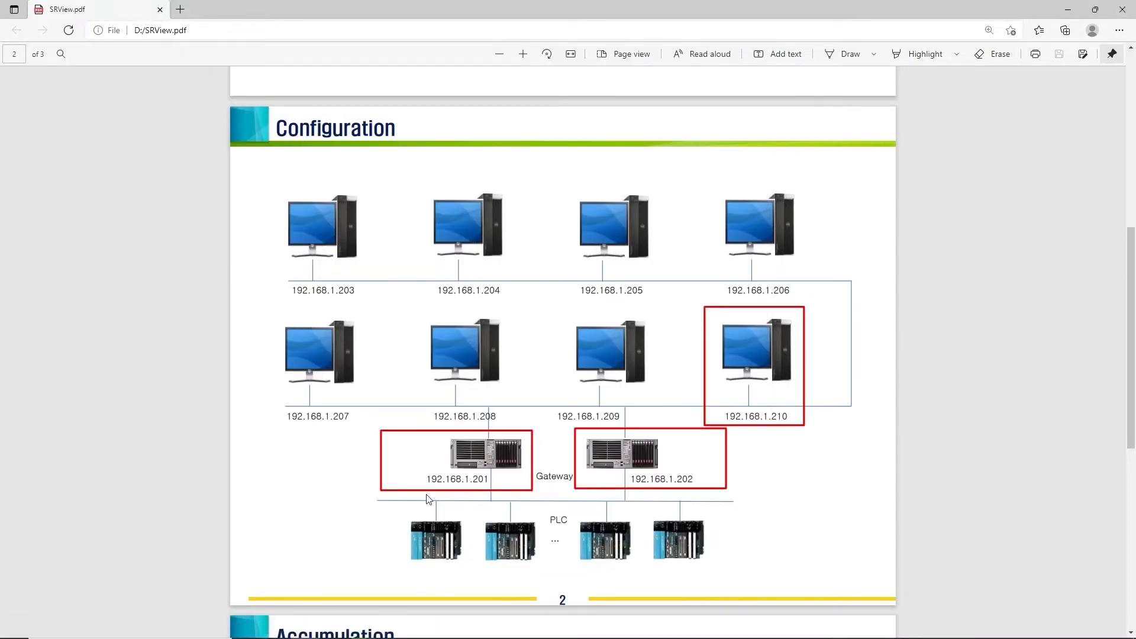
{"action": "left_click", "coordinate": [451, 625]}
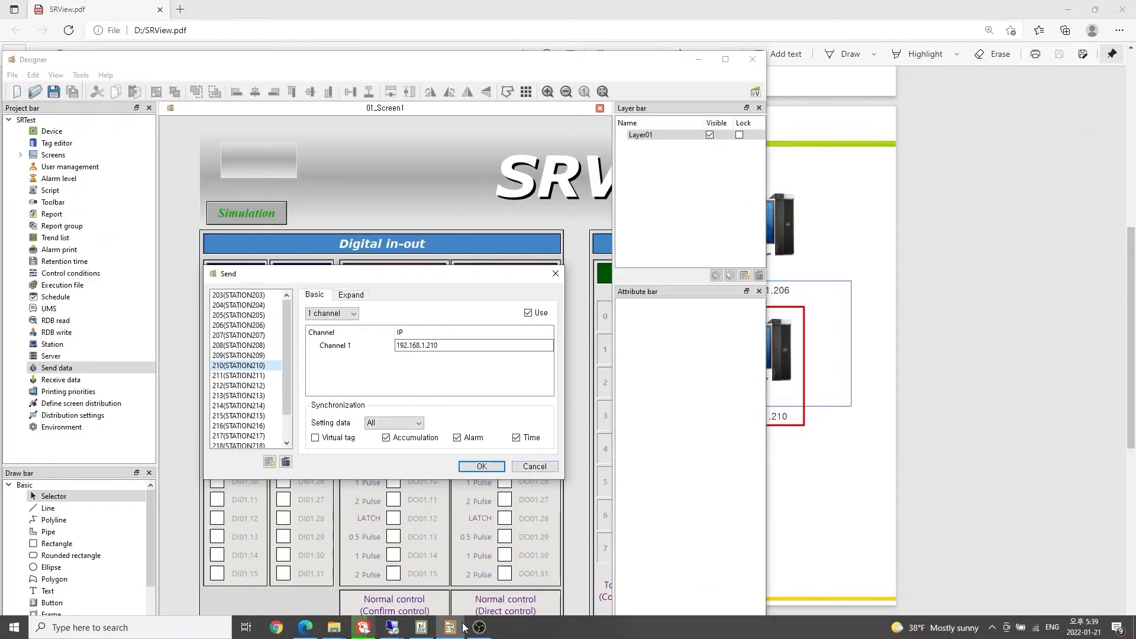
Switch to Designer in the 192.168.1.210 remote session and open the receive data settings of group 01.
{"action": "left_click", "coordinate": [393, 628]}
{"action": "left_click", "coordinate": [459, 586]}
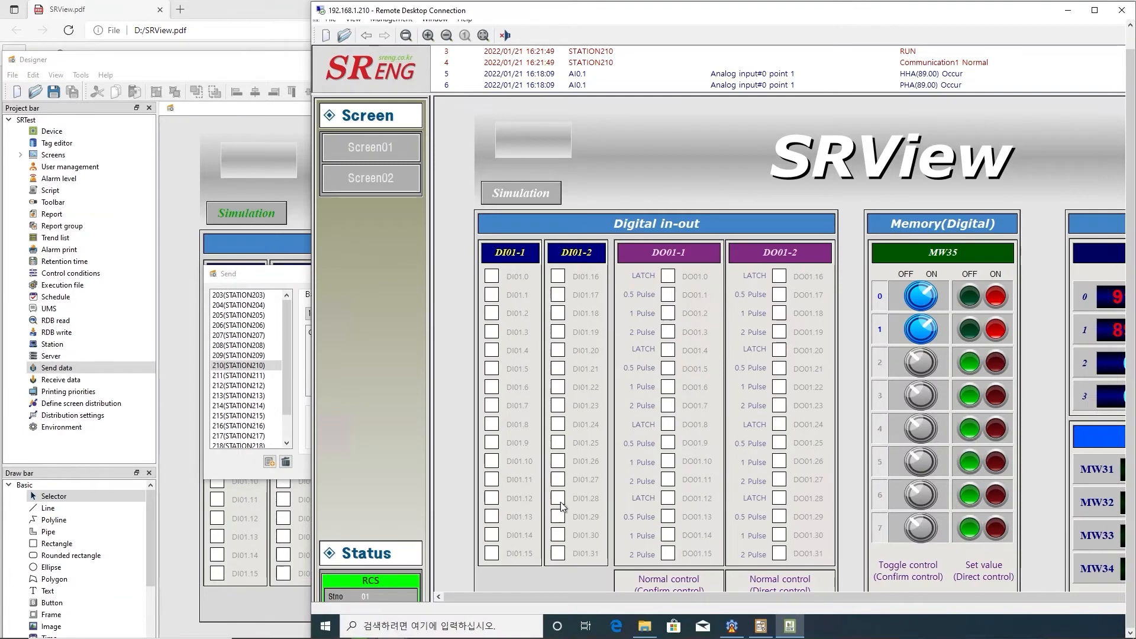
{"action": "left_click", "coordinate": [761, 627]}
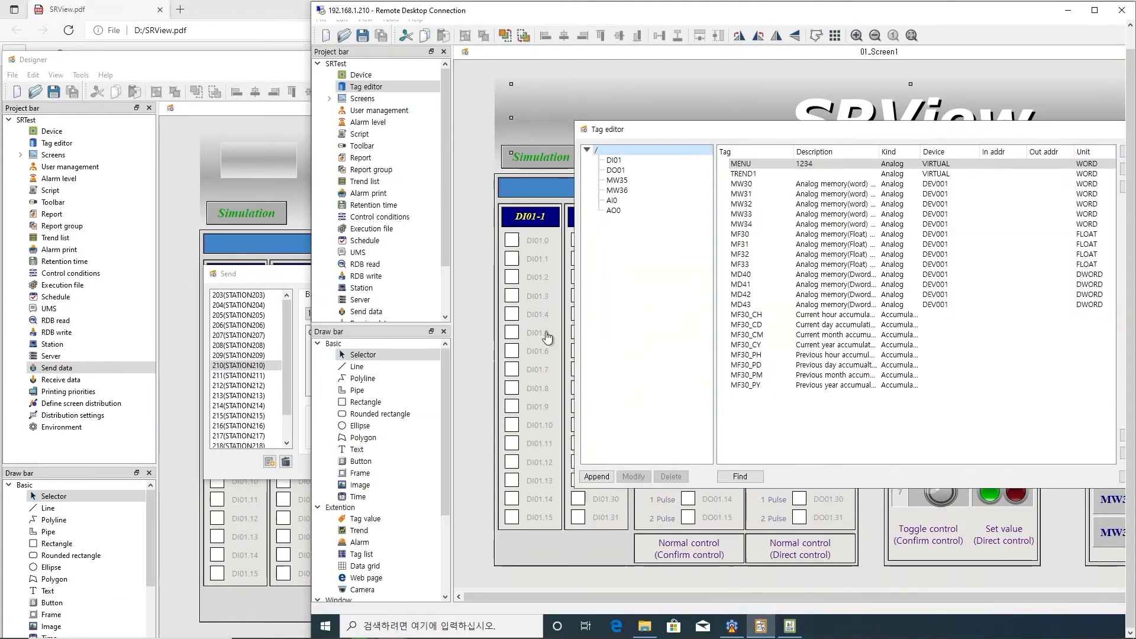
{"action": "scroll", "coordinate": [379, 293], "scroll_direction": "down", "scroll_amount": 1}
{"action": "double_click", "coordinate": [378, 291]}
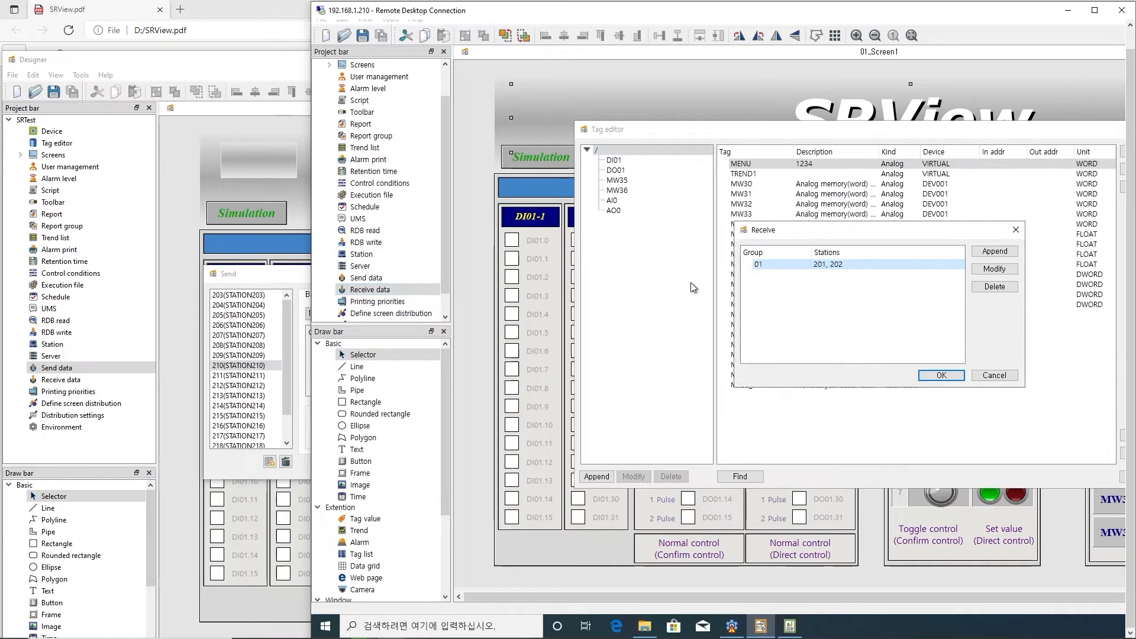
{"action": "double_click", "coordinate": [815, 266]}
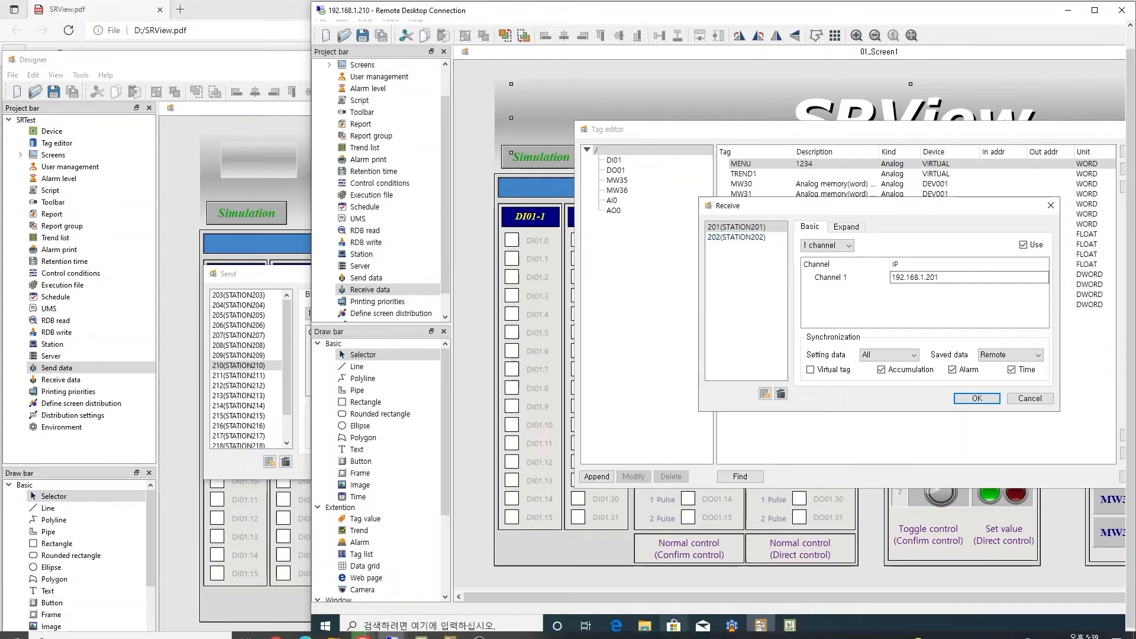
Check the gateways in SRView.pdf's diagram, and examine STATION202's receive settings in the 192.168.1.210 session before closing them.
{"action": "left_click", "coordinate": [306, 627]}
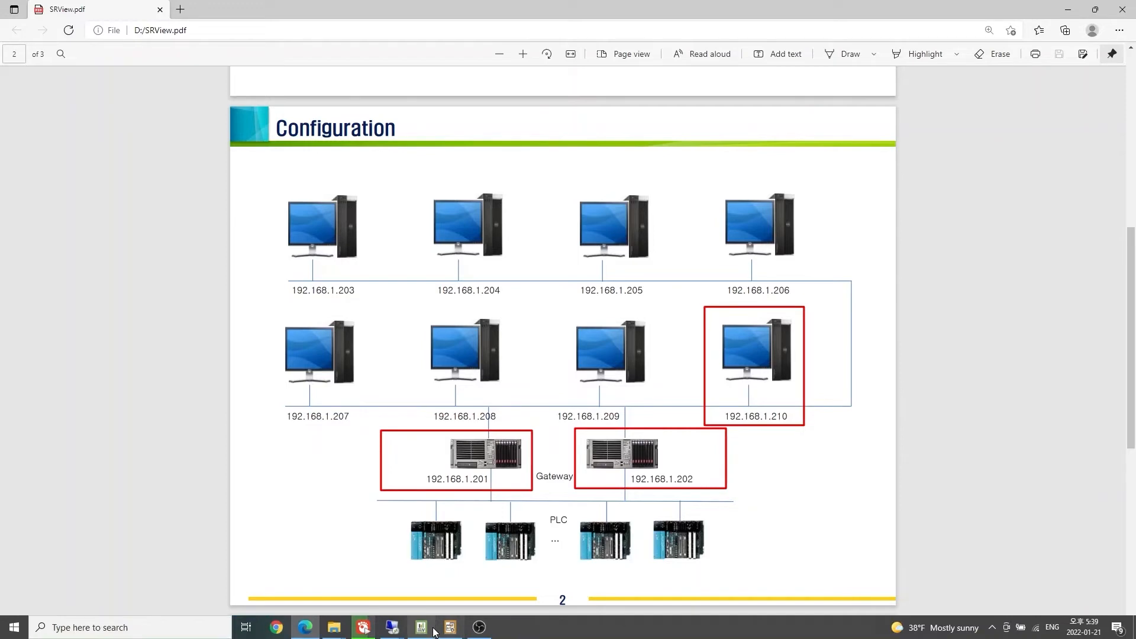
{"action": "left_click", "coordinate": [450, 627]}
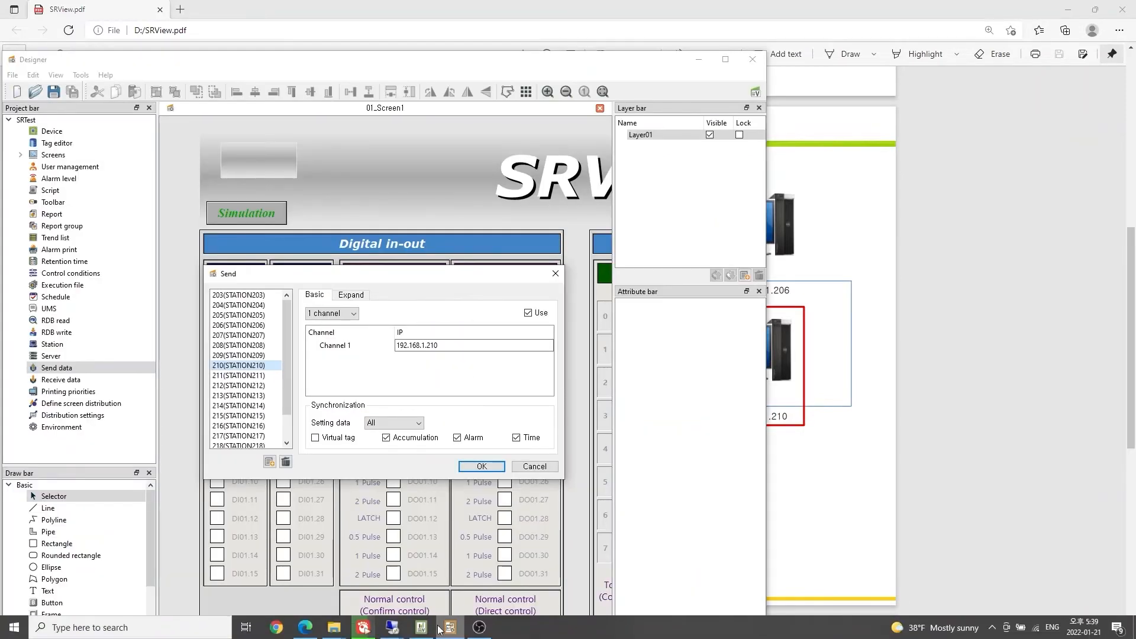
{"action": "left_click", "coordinate": [392, 627]}
{"action": "left_click", "coordinate": [481, 567]}
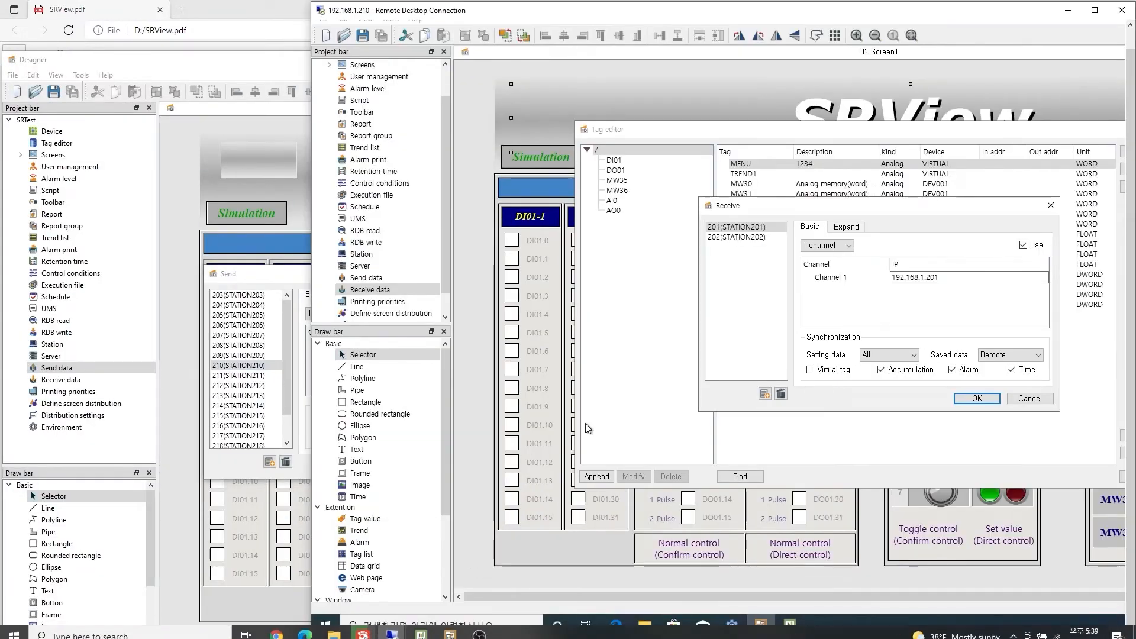
{"action": "left_click", "coordinate": [758, 240]}
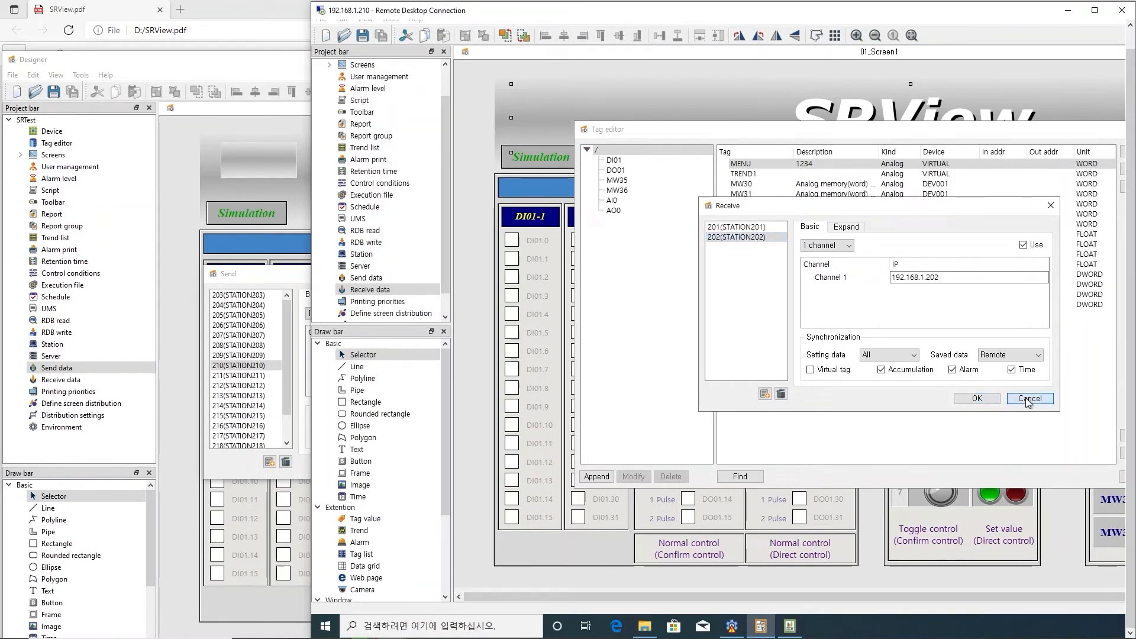
{"action": "left_click", "coordinate": [977, 399]}
{"action": "left_click", "coordinate": [1006, 378]}
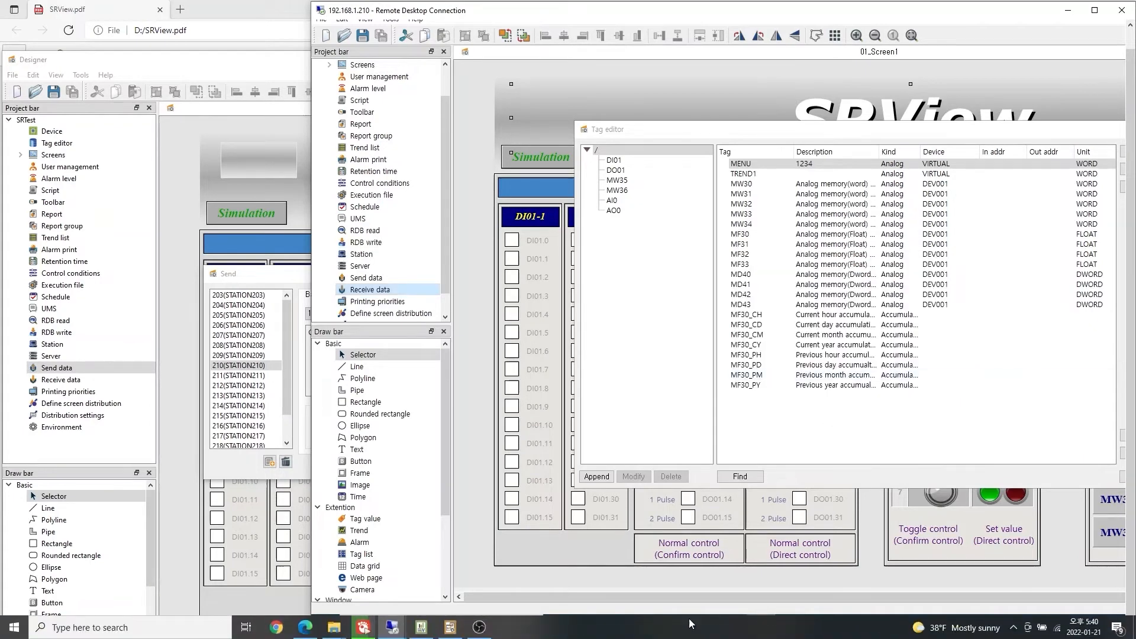
In the local Designer, close the send settings and examine group 01's receive settings for STATION201 and STATION202, including their Use option.
{"action": "left_click", "coordinate": [450, 629]}
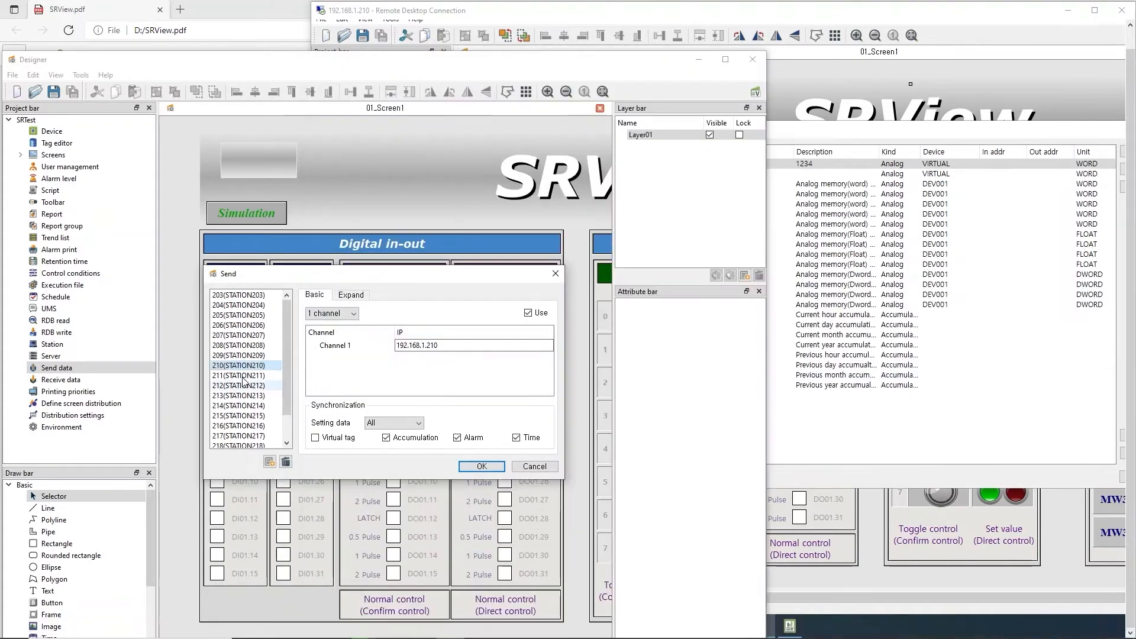
{"action": "left_click", "coordinate": [535, 467]}
{"action": "double_click", "coordinate": [66, 380]}
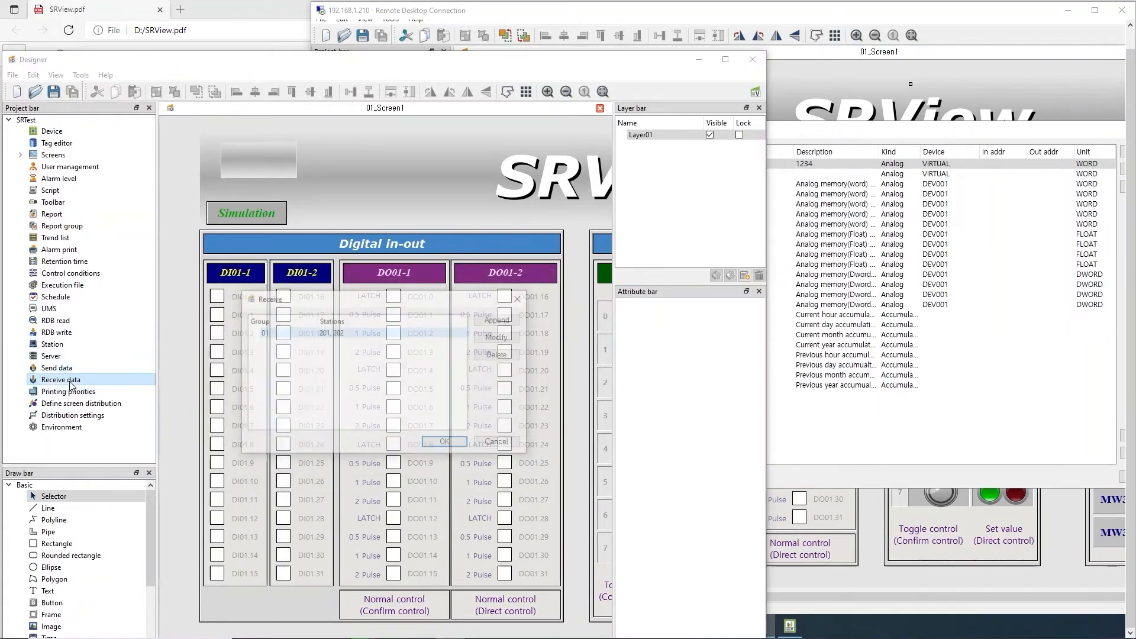
{"action": "double_click", "coordinate": [325, 335]}
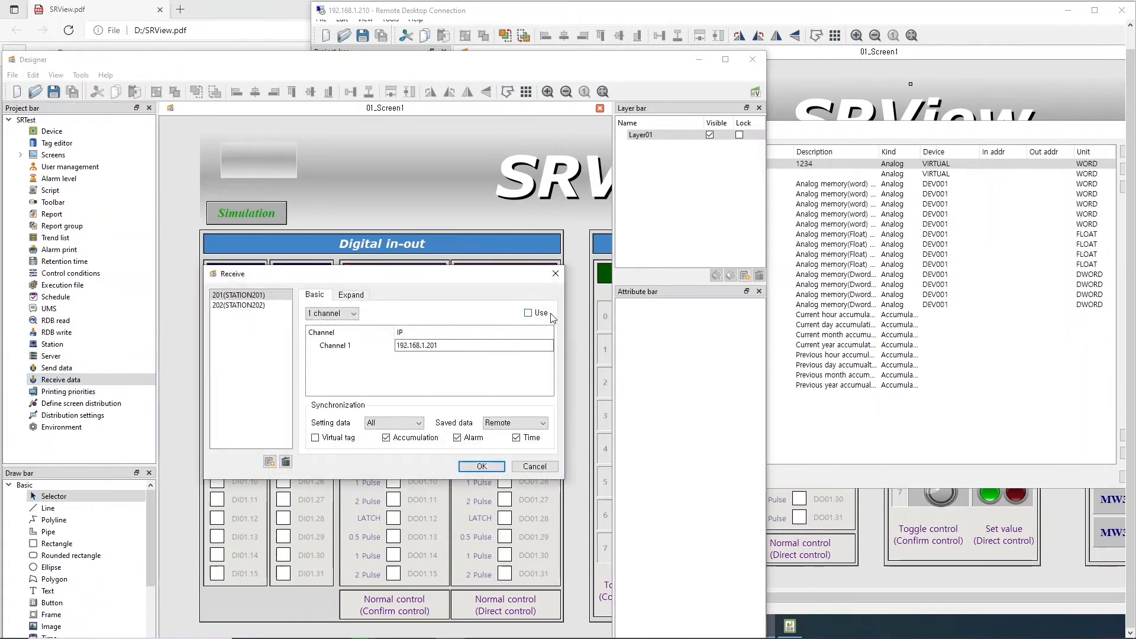
{"action": "left_click", "coordinate": [250, 305]}
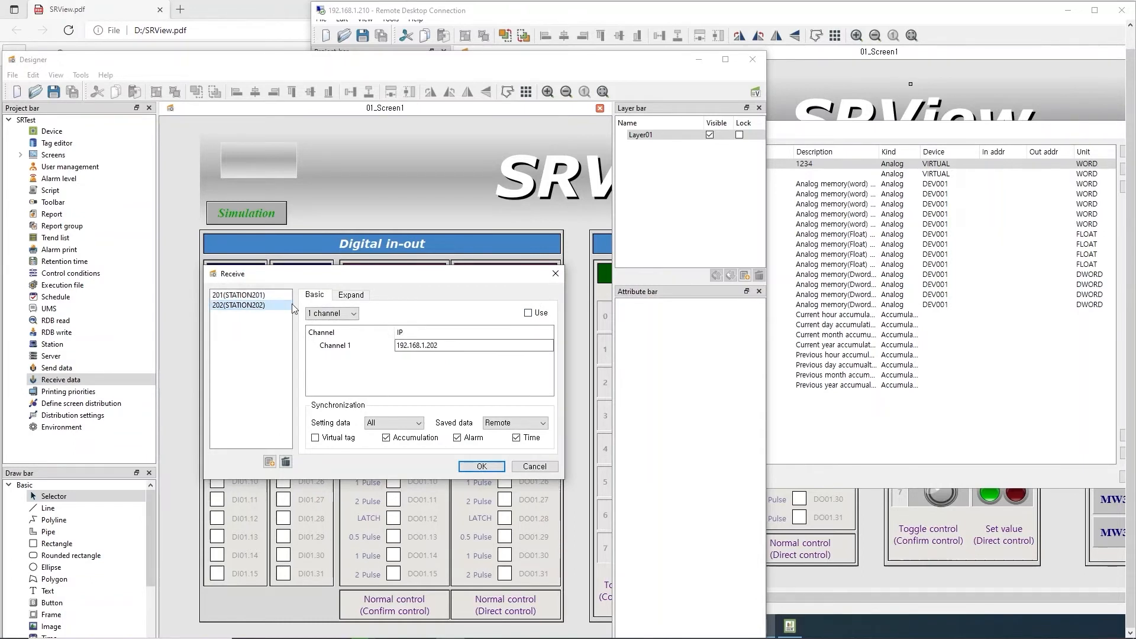
{"action": "left_click", "coordinate": [258, 295]}
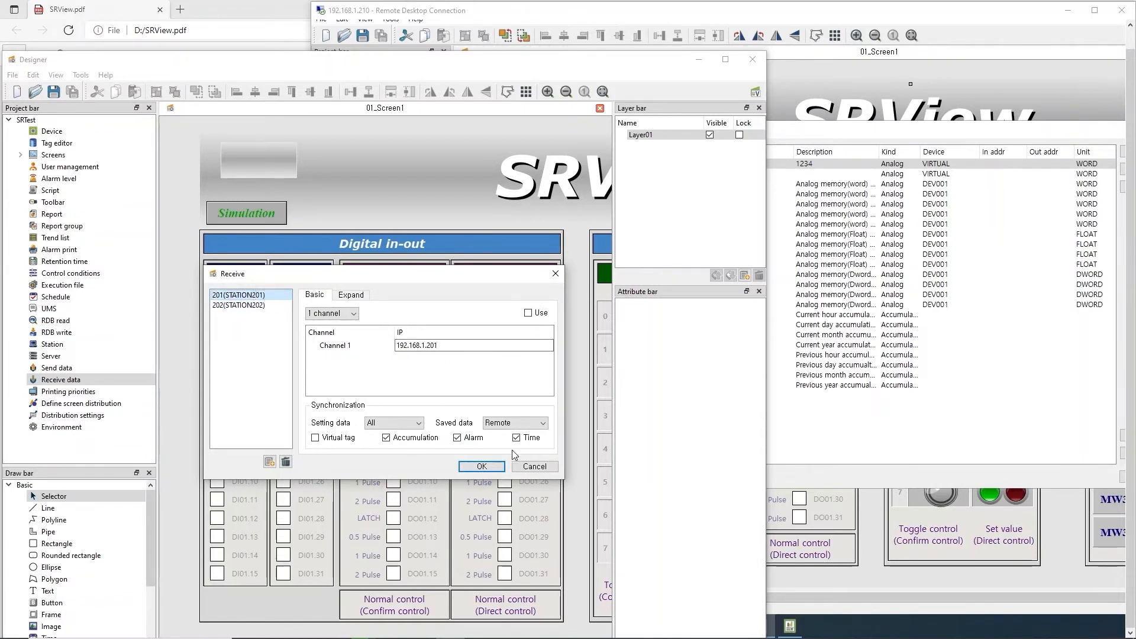
{"action": "left_click", "coordinate": [482, 467]}
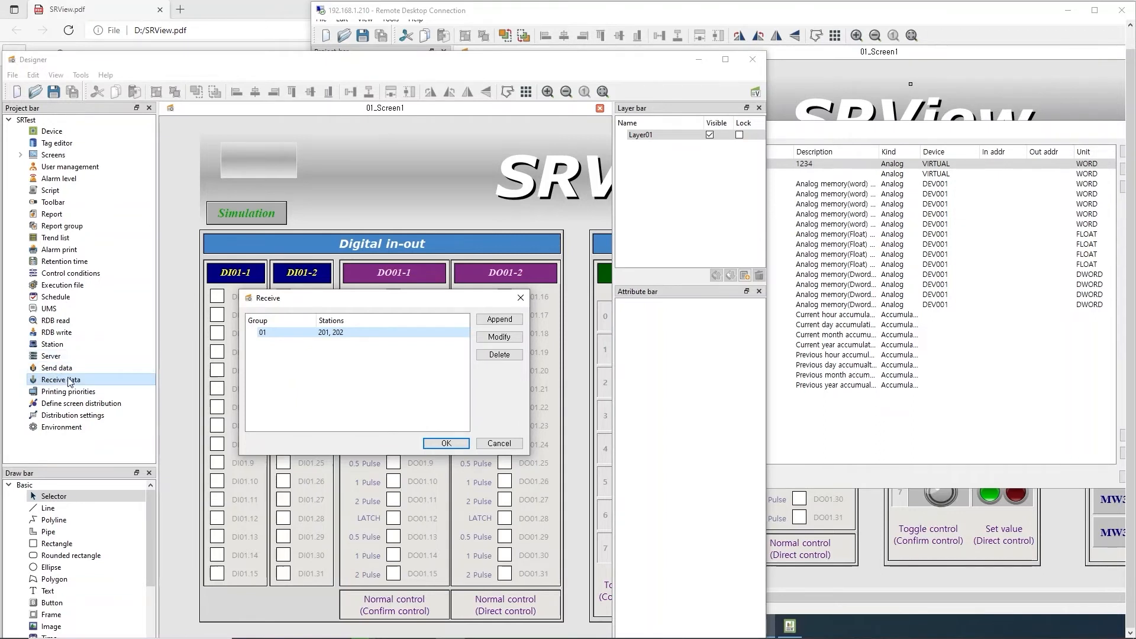
{"action": "left_click", "coordinate": [499, 443]}
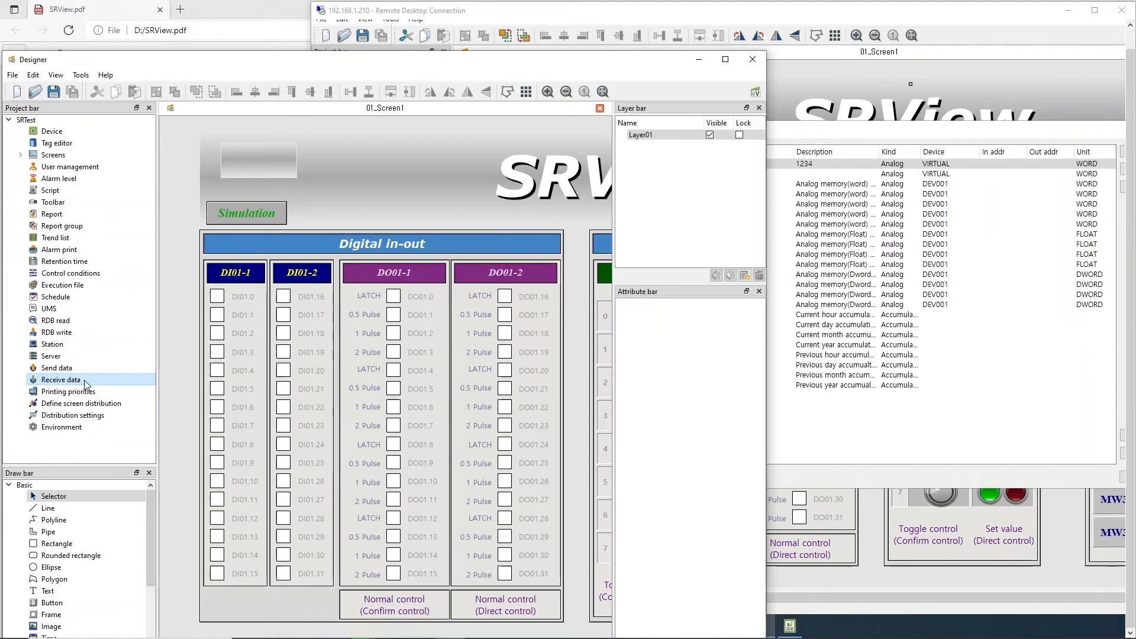
Recheck group 01's receive settings for STATION201 and look at the send data settings, leaving their values as they are.
{"action": "double_click", "coordinate": [61, 380]}
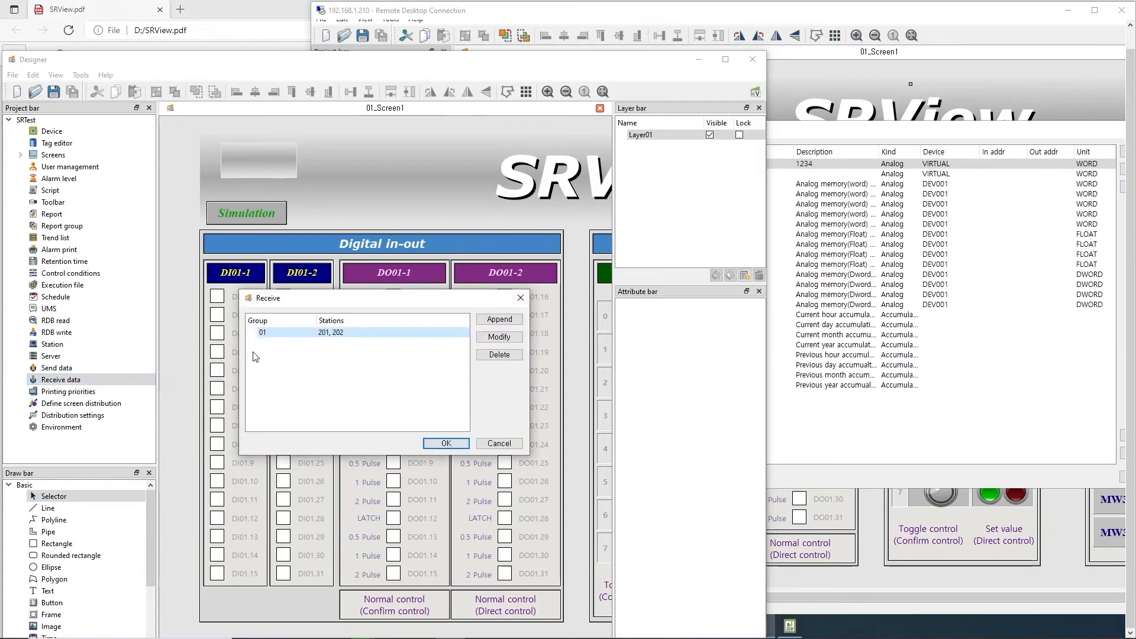
{"action": "double_click", "coordinate": [320, 333]}
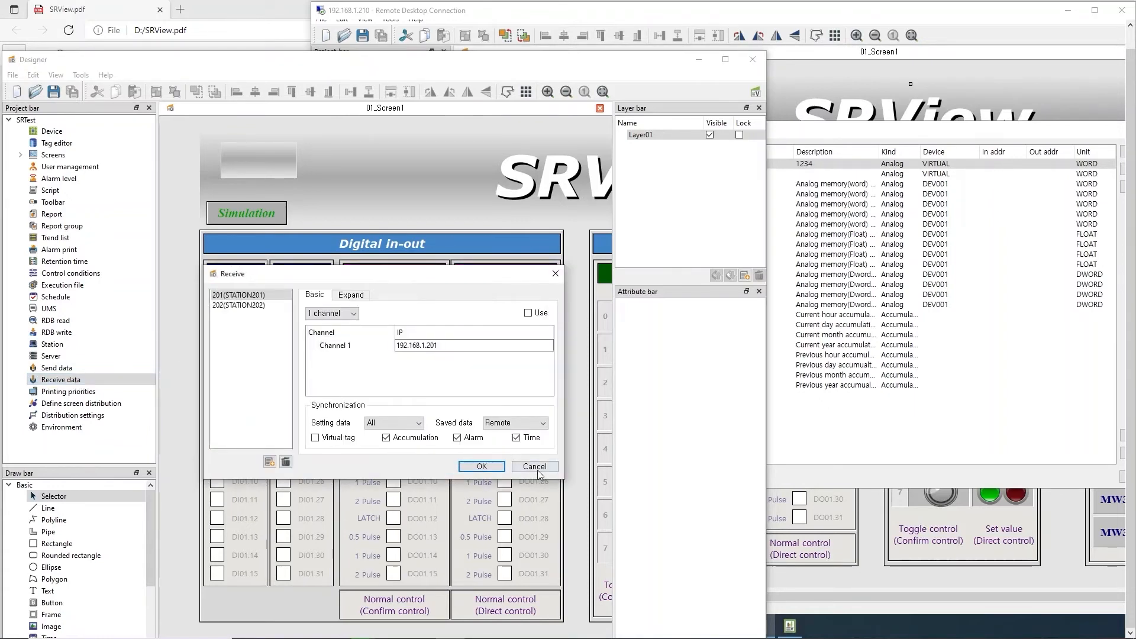
{"action": "left_click", "coordinate": [536, 468]}
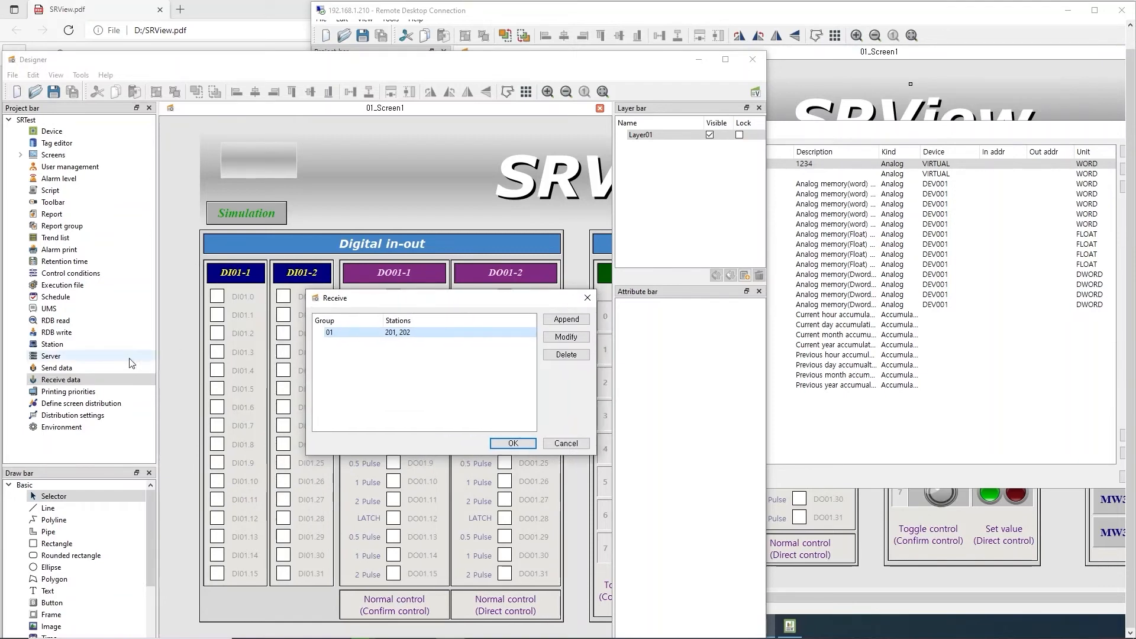
{"action": "double_click", "coordinate": [83, 368]}
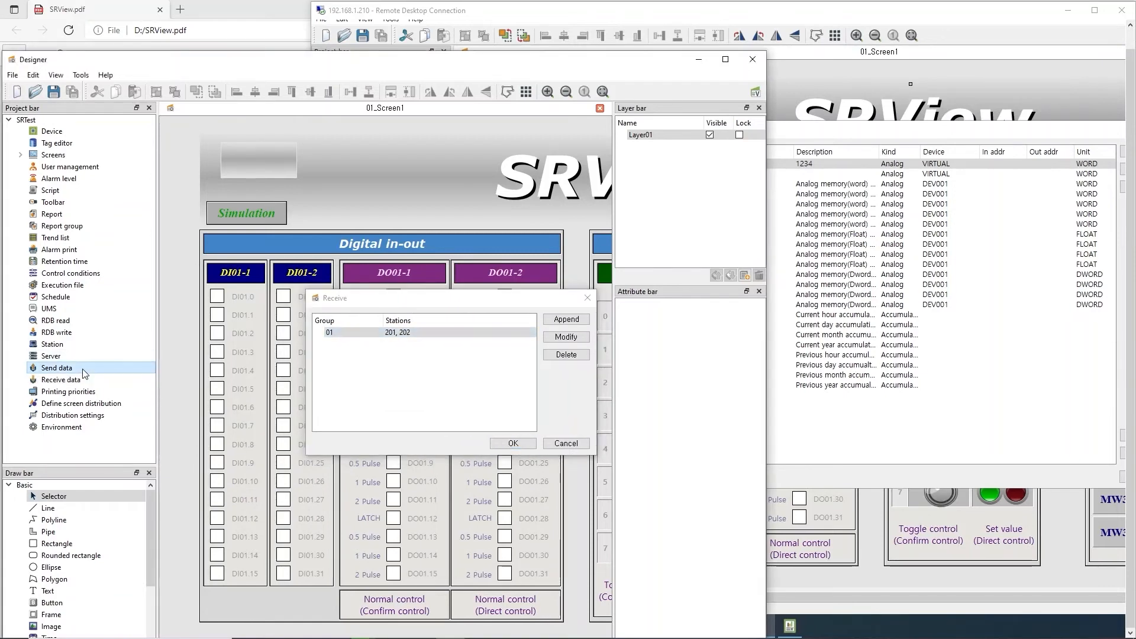
{"action": "left_click", "coordinate": [534, 466]}
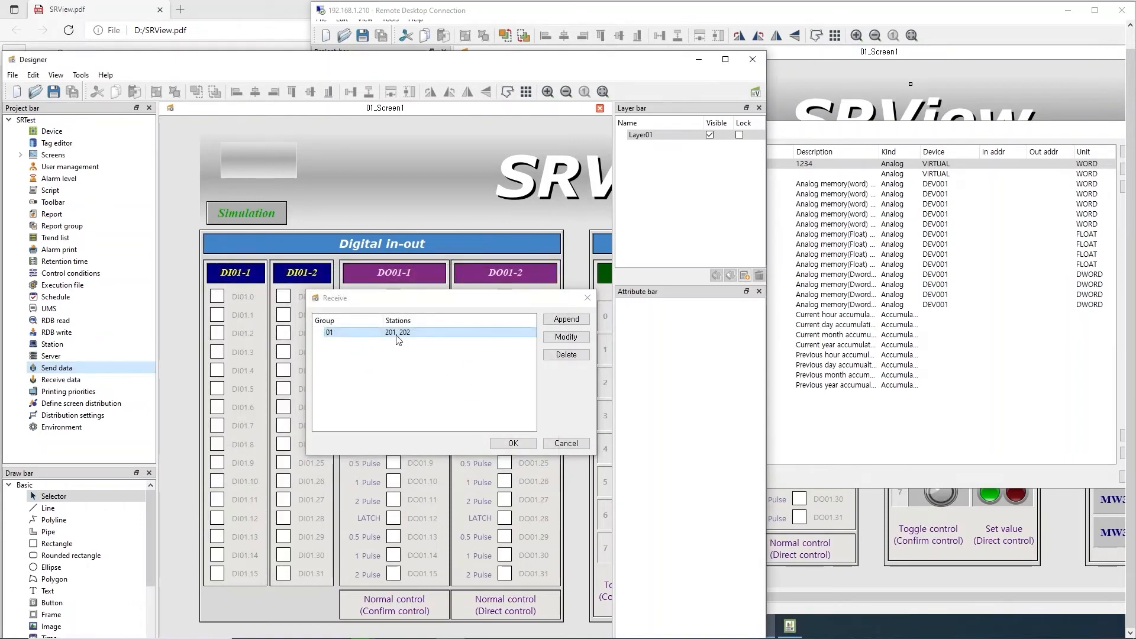
{"action": "double_click", "coordinate": [397, 335]}
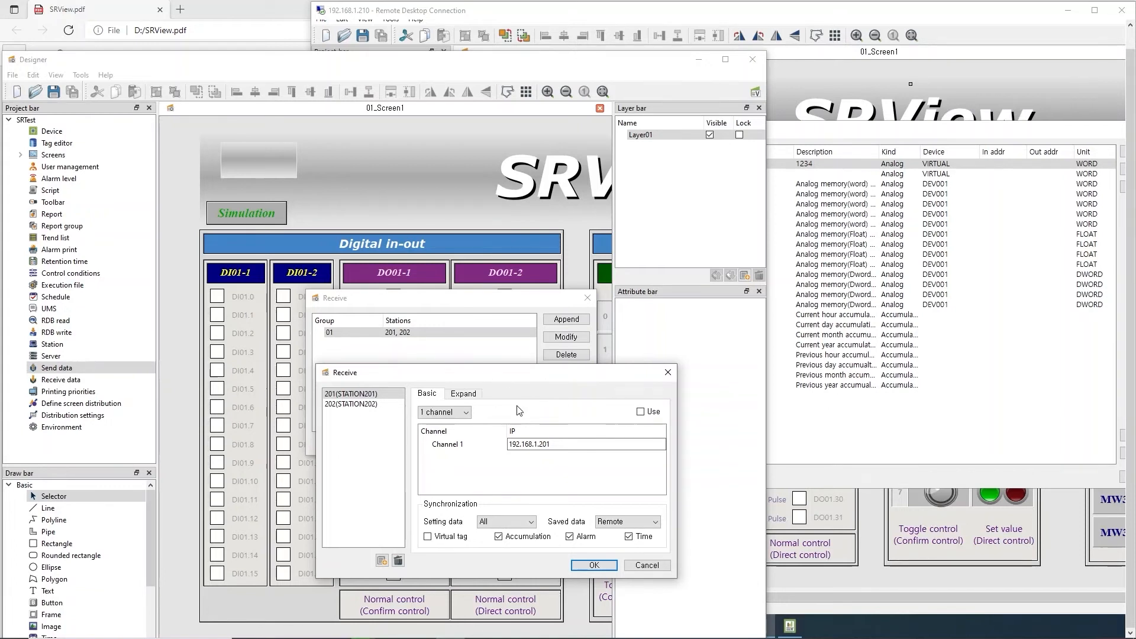
{"action": "left_click", "coordinate": [595, 566]}
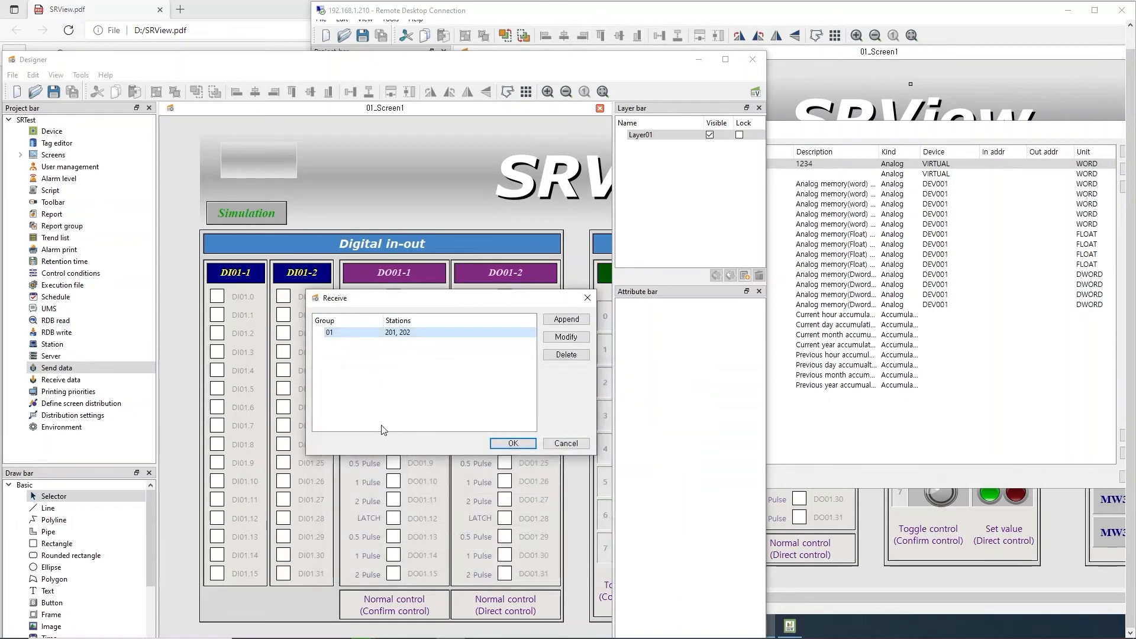
{"action": "left_click", "coordinate": [567, 444]}
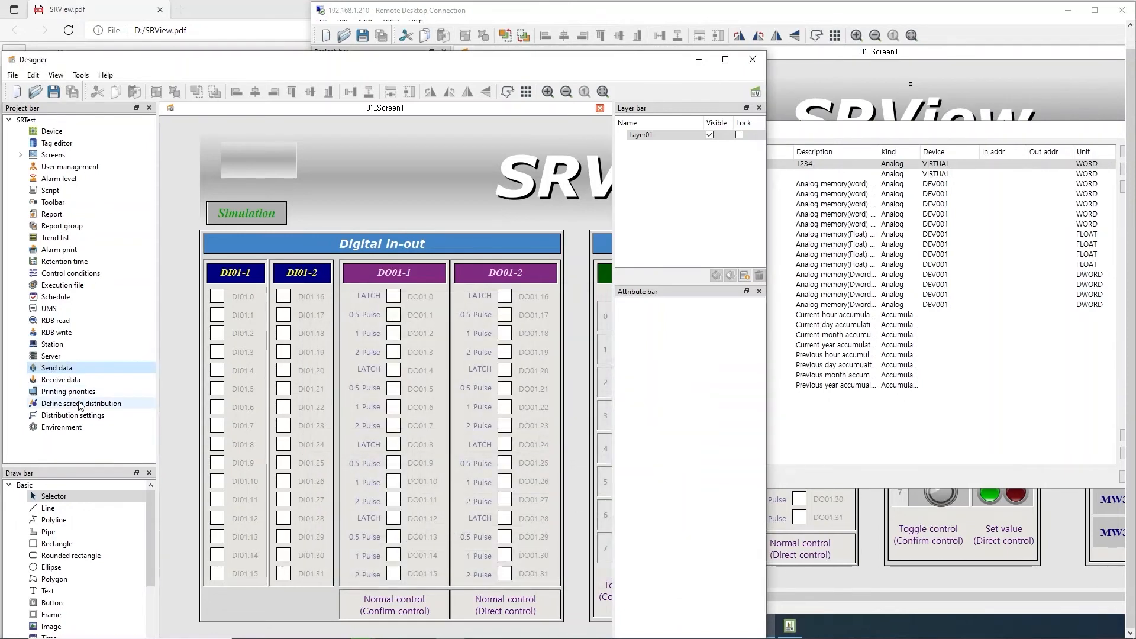
Examine which stations are selected in the screen distribution definition, and close it without changes.
{"action": "double_click", "coordinate": [81, 403]}
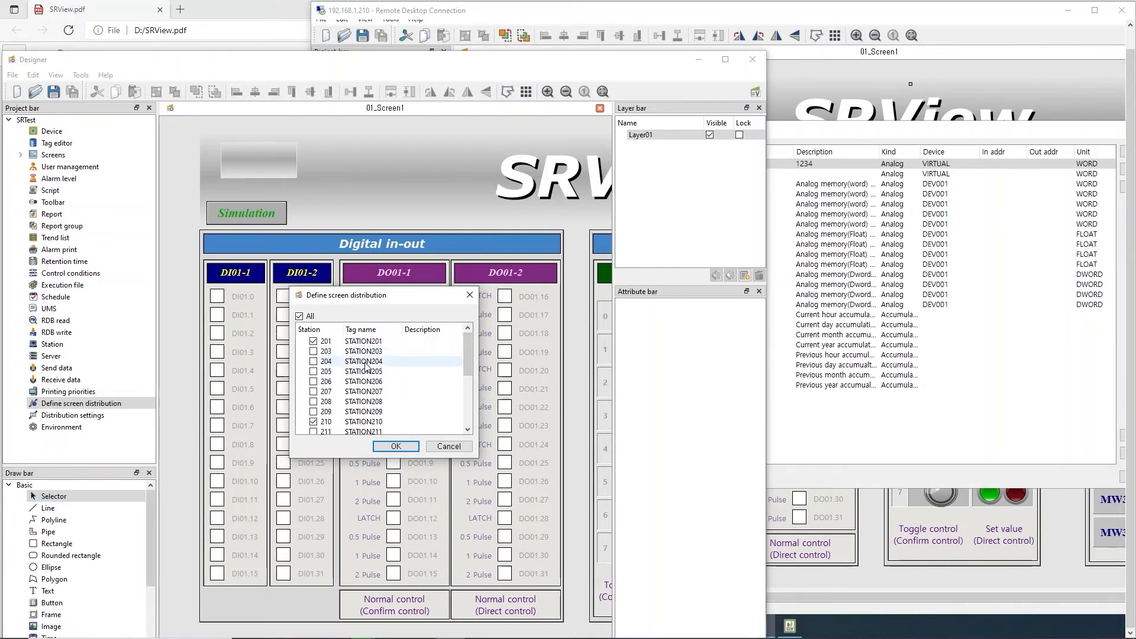
{"action": "left_click", "coordinate": [449, 446]}
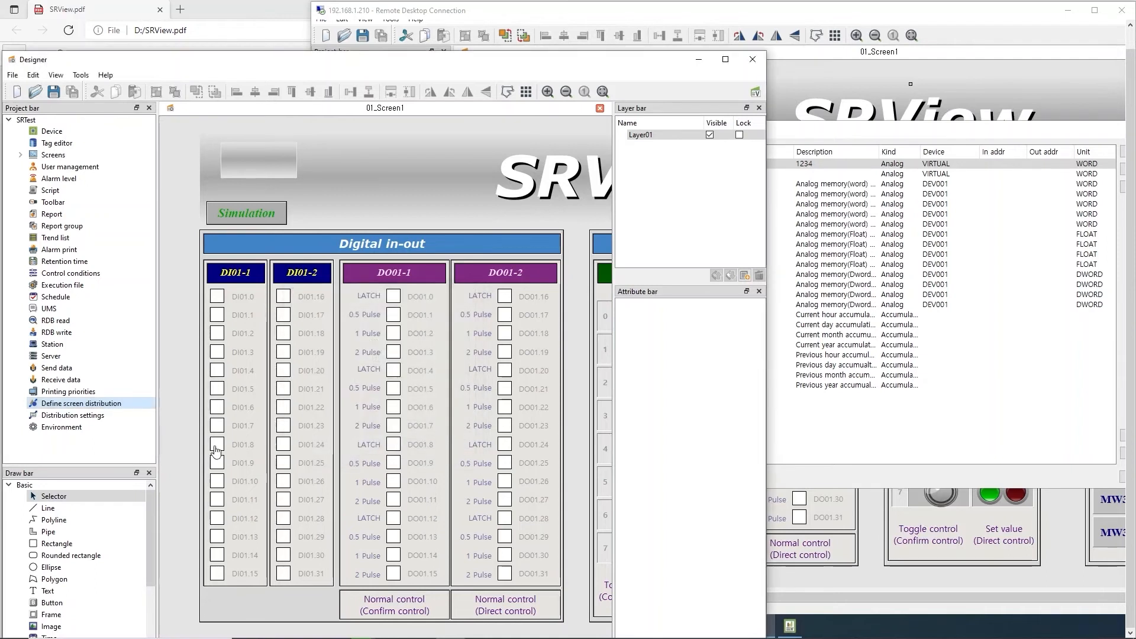
In the distribution settings, append an entry for stations 201, 203 and 204 with all setting items included.
{"action": "double_click", "coordinate": [86, 418]}
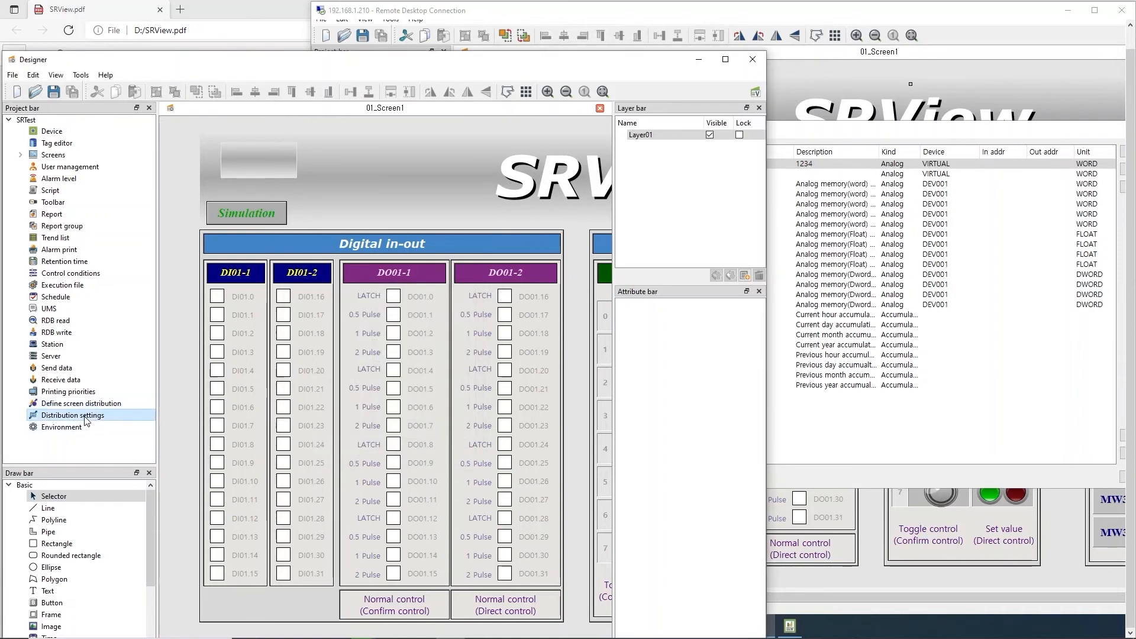
{"action": "left_click", "coordinate": [484, 331]}
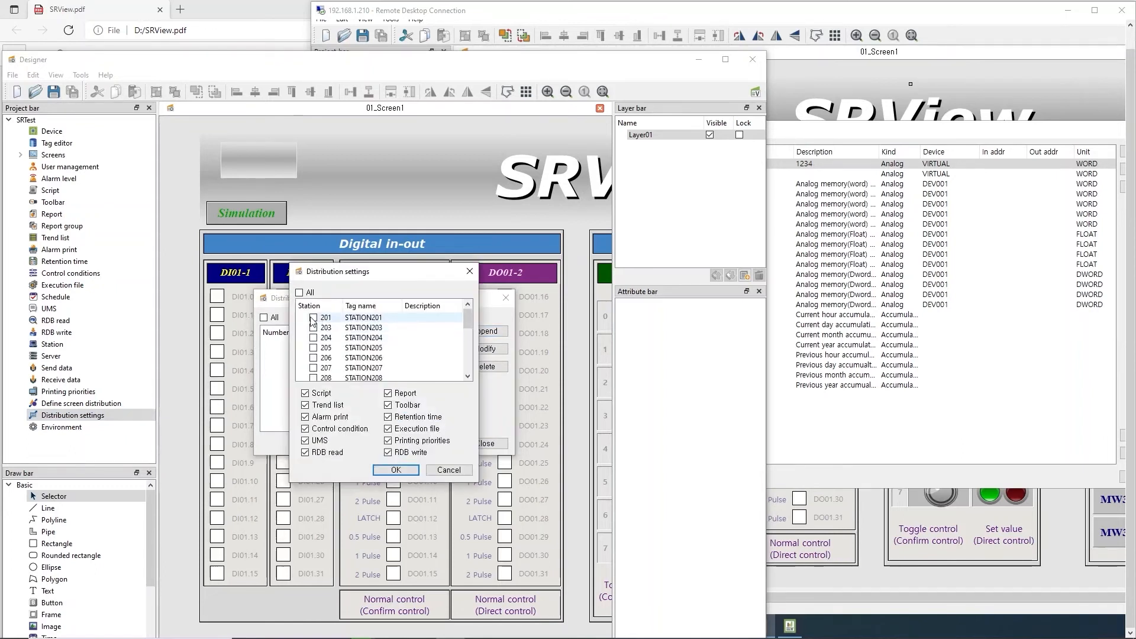
{"action": "left_click", "coordinate": [313, 328]}
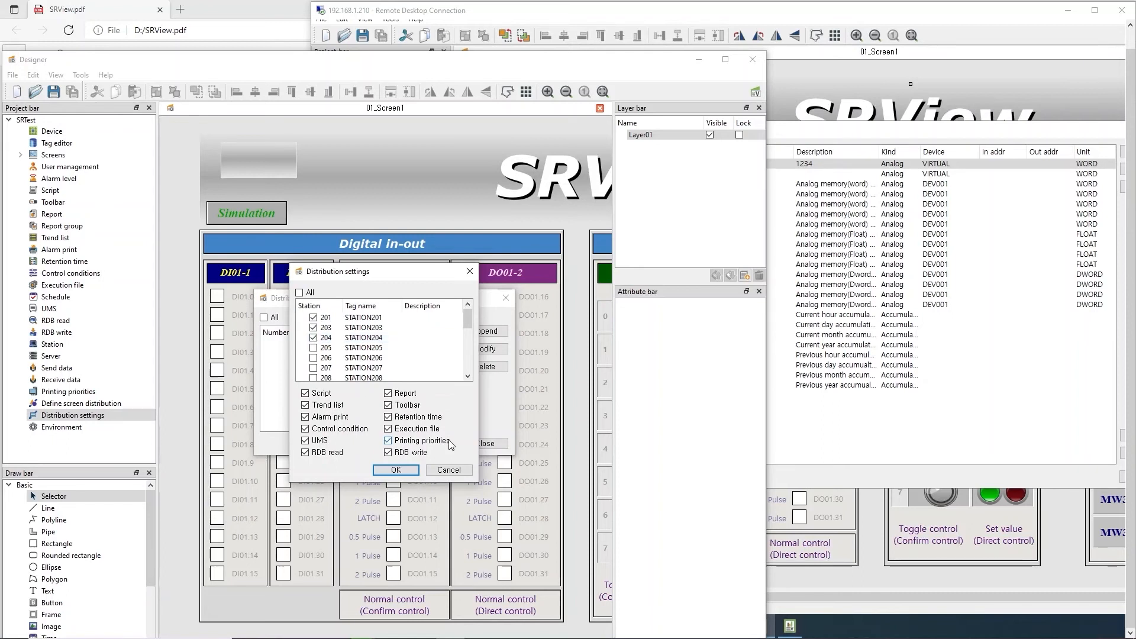
{"action": "left_click", "coordinate": [396, 470]}
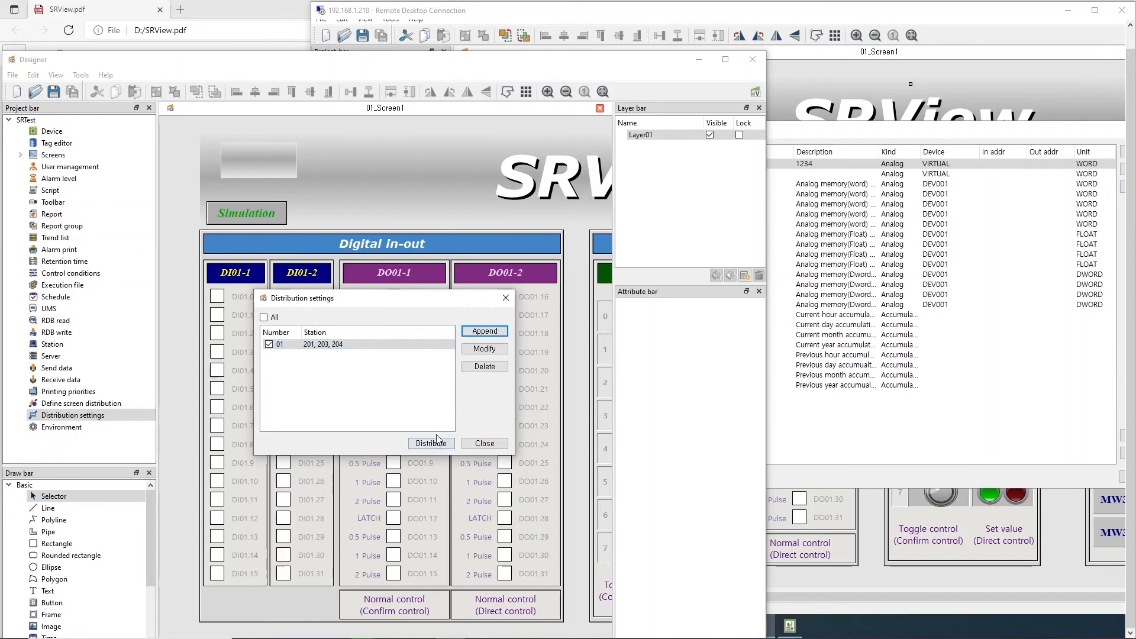
Append a second distribution entry for stations 206 and 207, and close the distribution settings without distributing.
{"action": "double_click", "coordinate": [364, 344]}
{"action": "left_click", "coordinate": [313, 358]}
{"action": "left_click", "coordinate": [313, 368]}
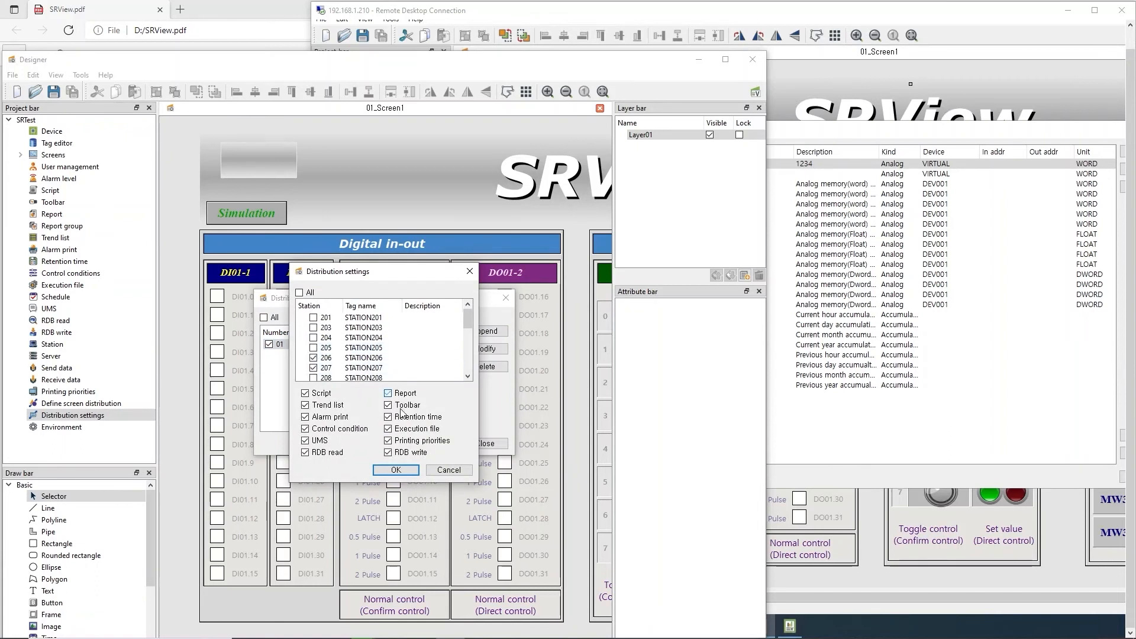
{"action": "left_click", "coordinate": [396, 470]}
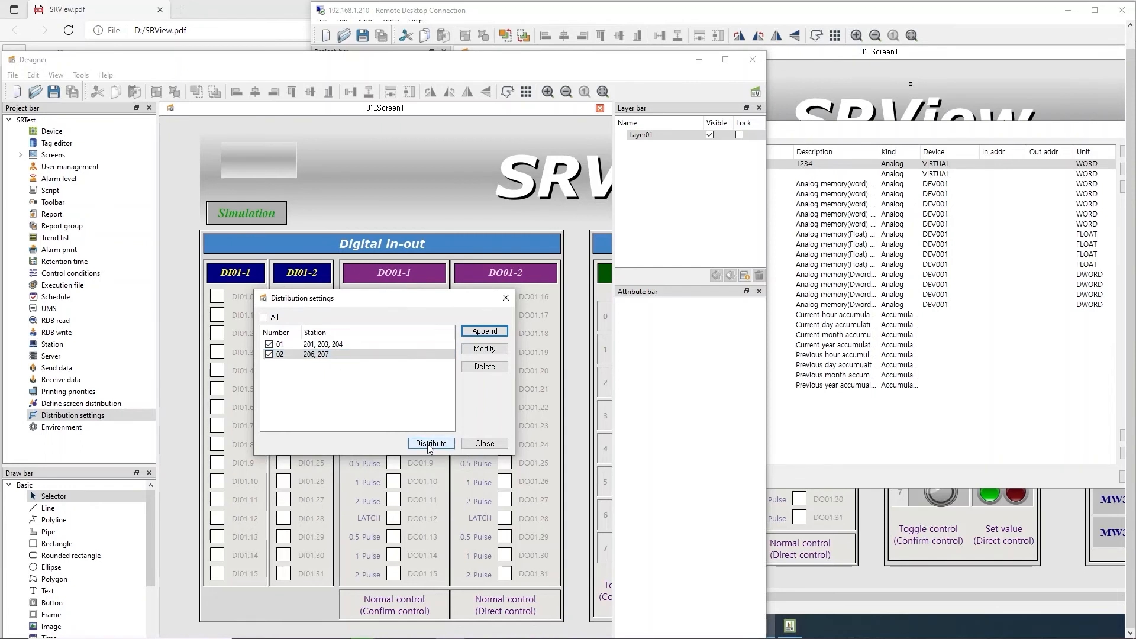
{"action": "left_click", "coordinate": [506, 447]}
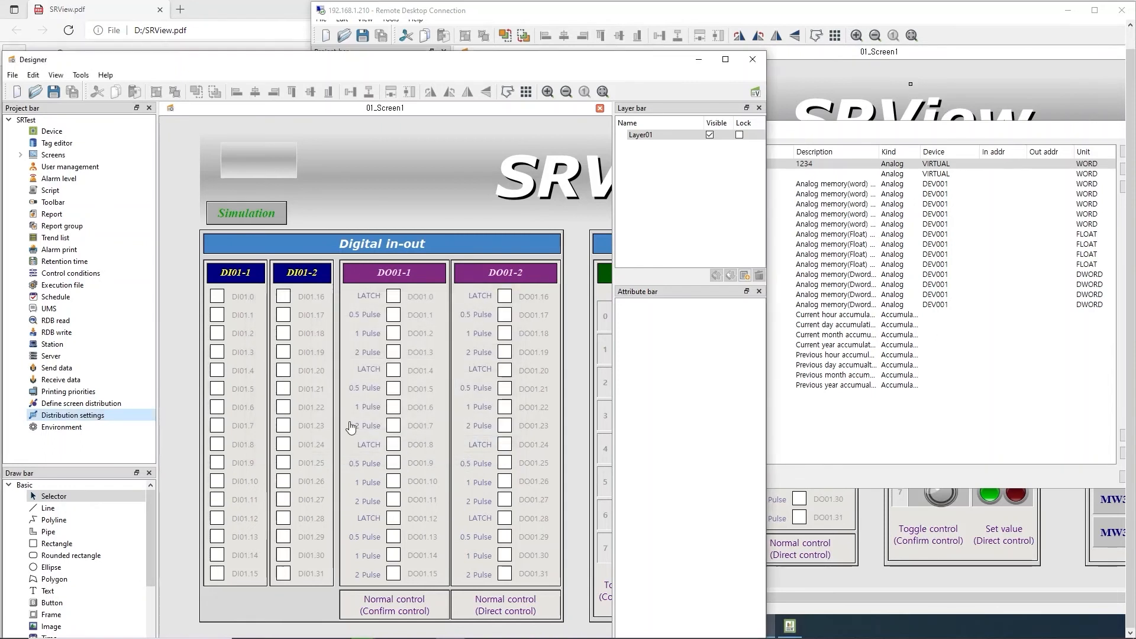
Open the printing priorities and enable Report print and Alarm print.
{"action": "left_click", "coordinate": [80, 394]}
{"action": "double_click", "coordinate": [80, 394]}
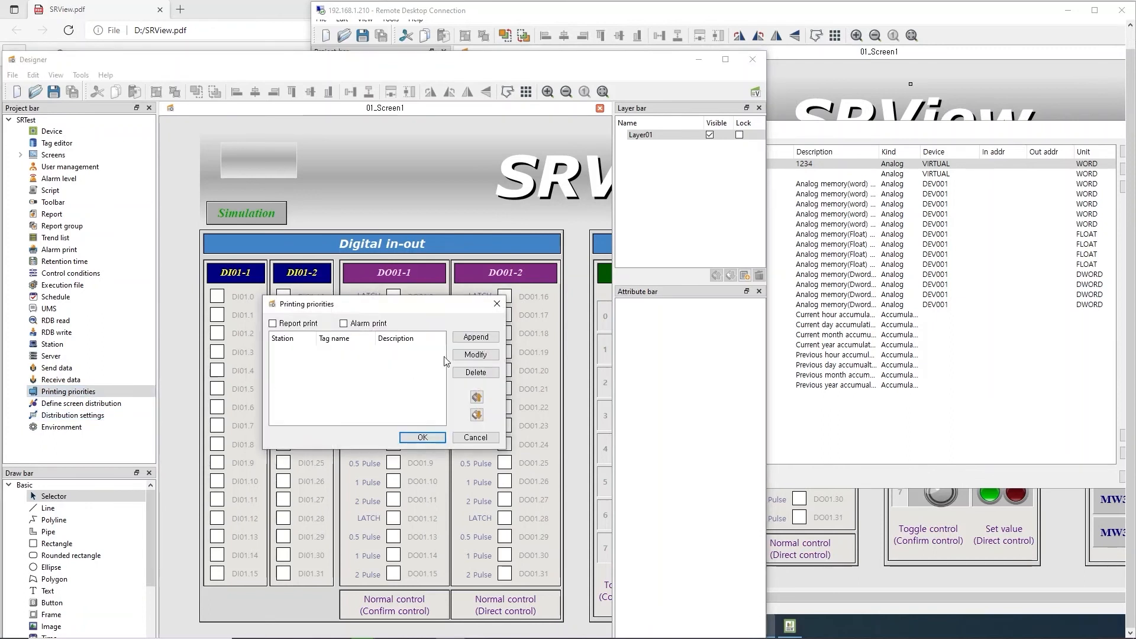
{"action": "left_click", "coordinate": [273, 323]}
Append STATION201 to the printing priorities, checking the configuration diagram in SRView.pdf before choosing the station in Designer.
{"action": "left_click", "coordinate": [470, 338]}
{"action": "left_click", "coordinate": [305, 631]}
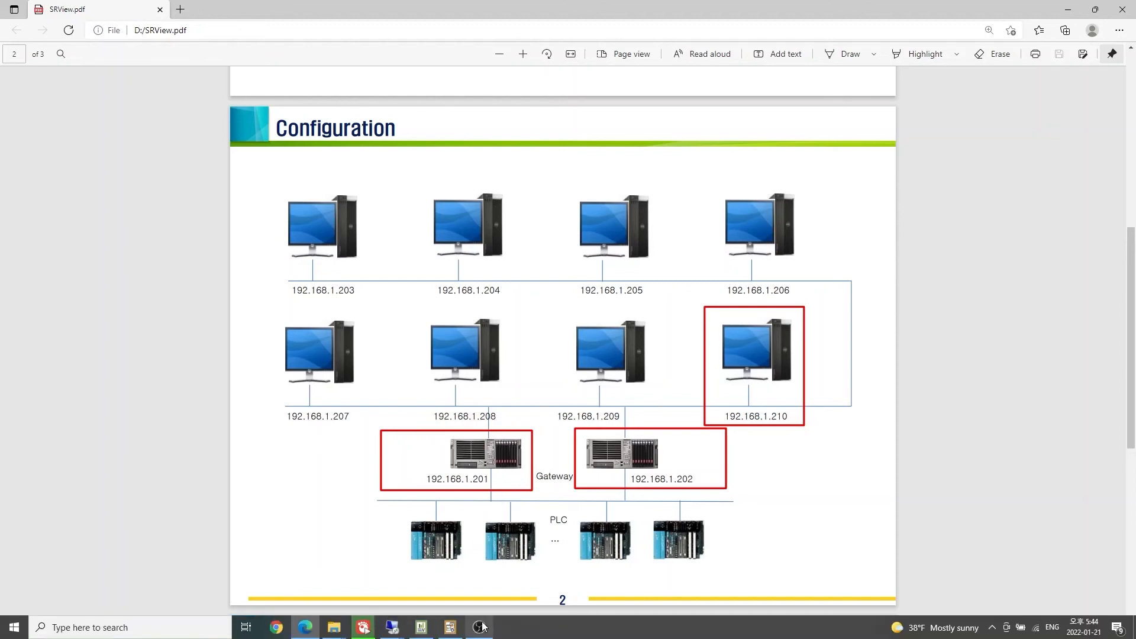
{"action": "left_click", "coordinate": [450, 630]}
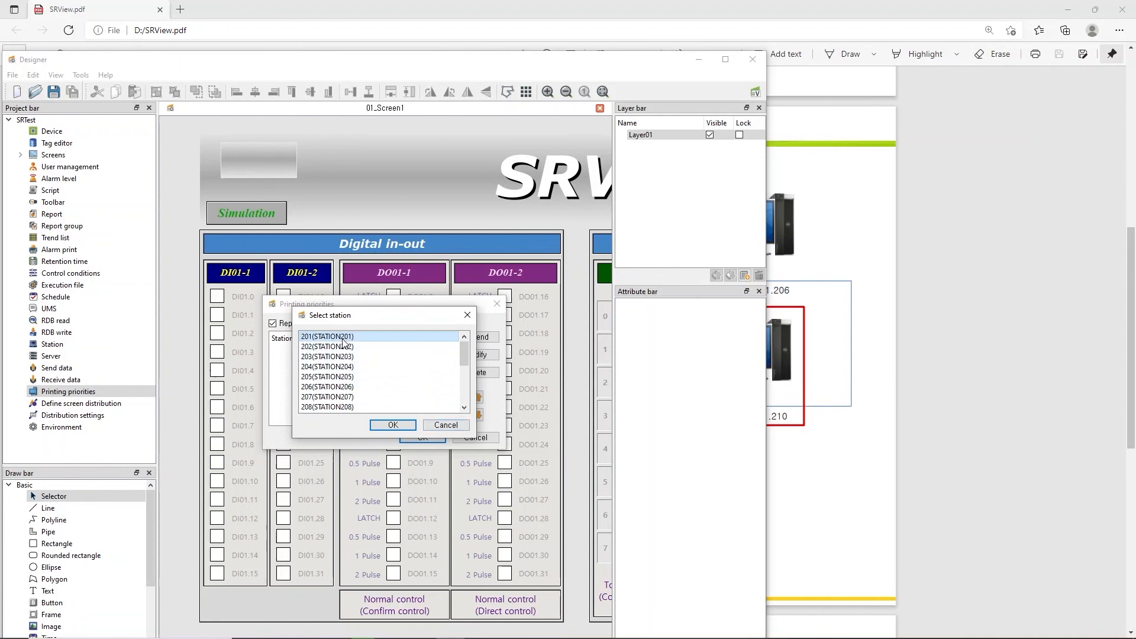
{"action": "key", "text": "Return"}
Append STATION203 to the printing priorities, and delete it from the list again.
{"action": "left_click", "coordinate": [476, 337]}
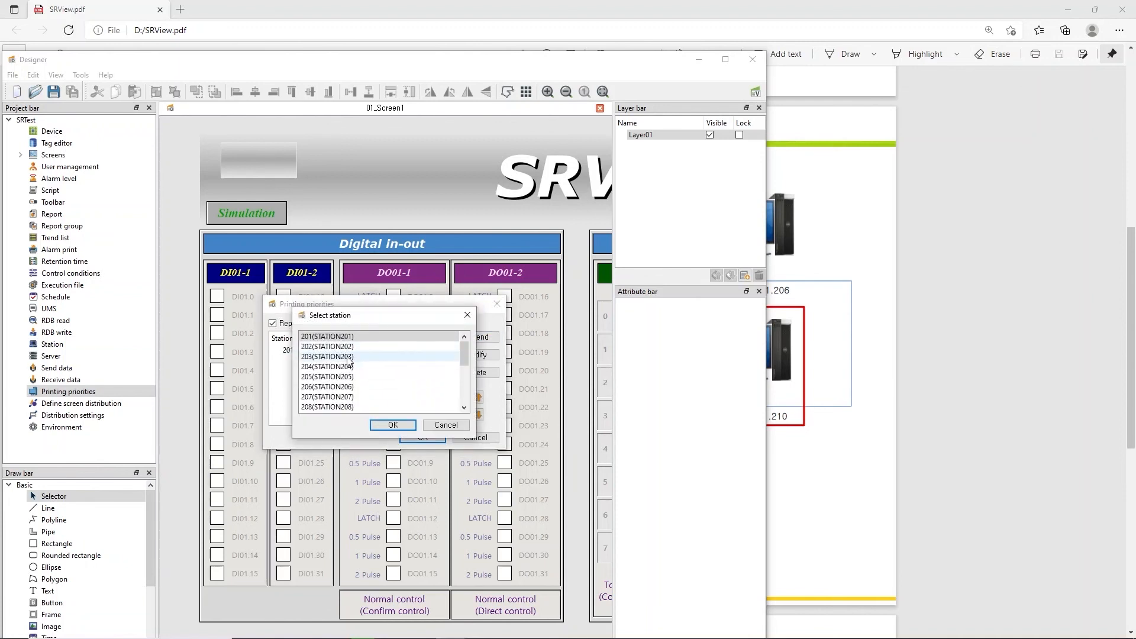
{"action": "double_click", "coordinate": [348, 357]}
{"action": "left_click", "coordinate": [335, 352]}
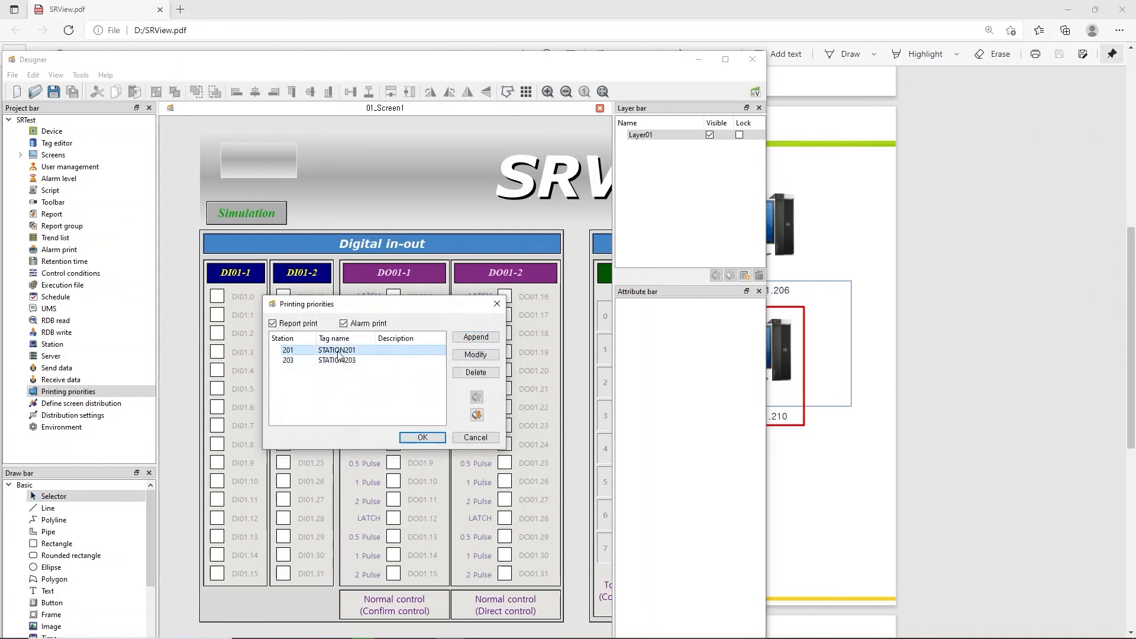
{"action": "left_click", "coordinate": [340, 360]}
{"action": "left_click", "coordinate": [476, 373]}
{"action": "left_click", "coordinate": [396, 395]}
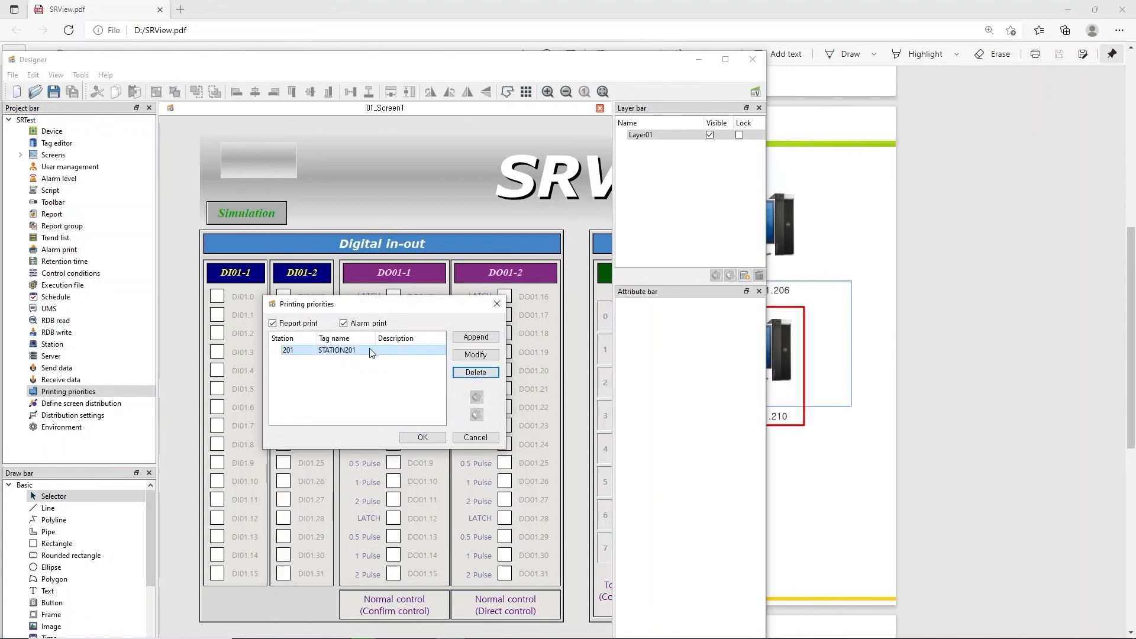
Append STATION202 and STATION203 below STATION201 in the printing priorities.
{"action": "left_click", "coordinate": [476, 337]}
{"action": "double_click", "coordinate": [343, 347]}
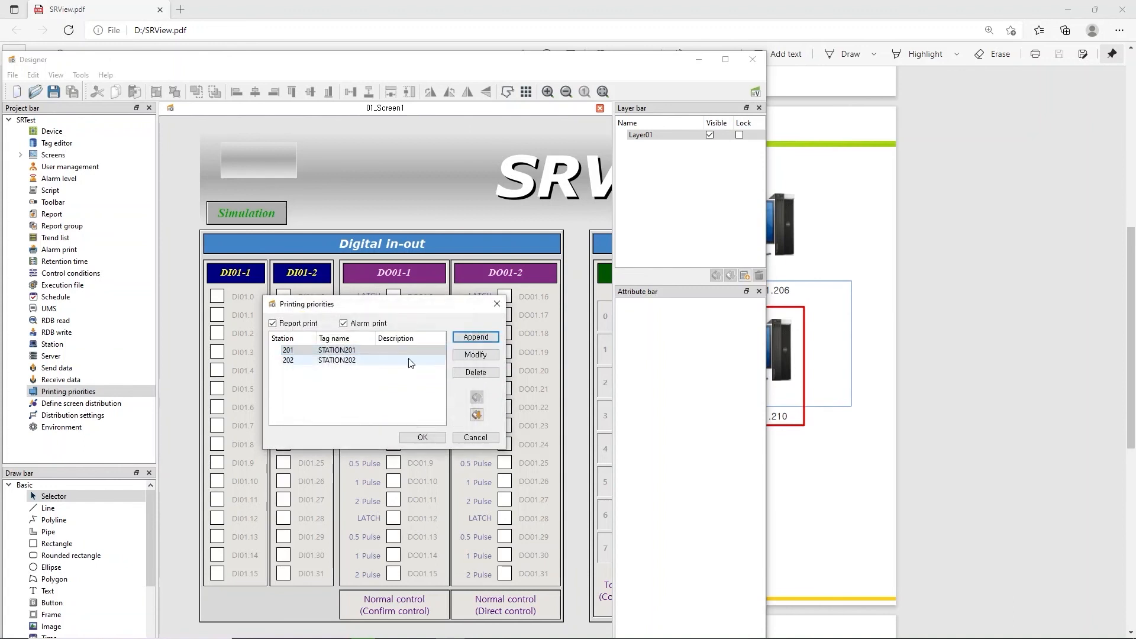
{"action": "left_click", "coordinate": [477, 337]}
{"action": "double_click", "coordinate": [358, 357]}
Go through STATION201, STATION202 and STATION203 in priority order, and discard the printing priority changes.
{"action": "left_click", "coordinate": [358, 352]}
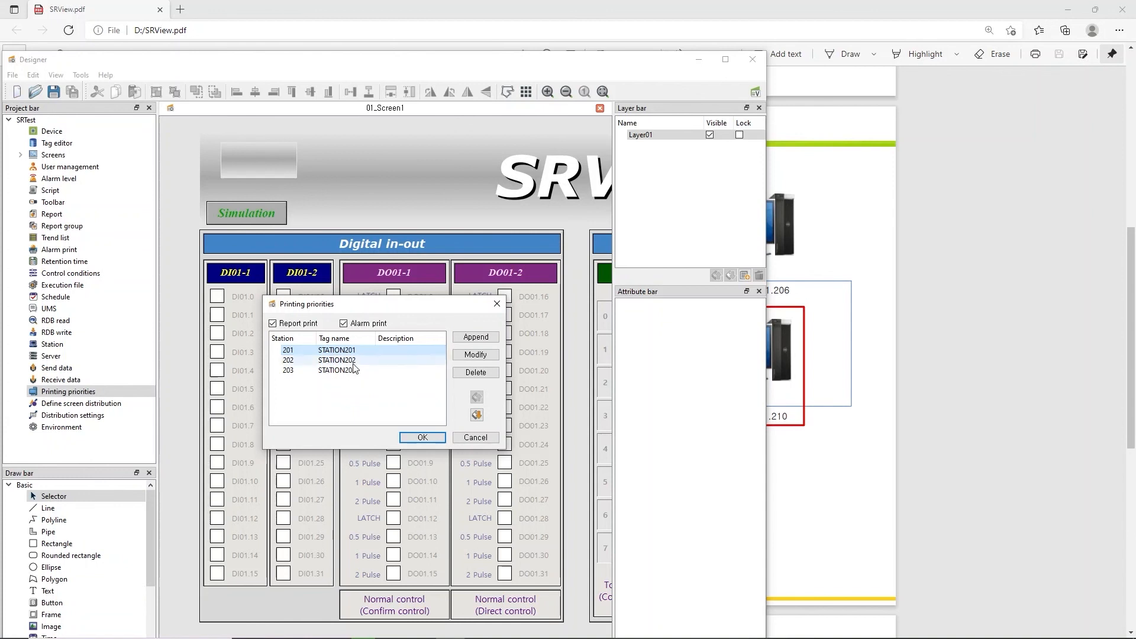
{"action": "left_click", "coordinate": [356, 361]}
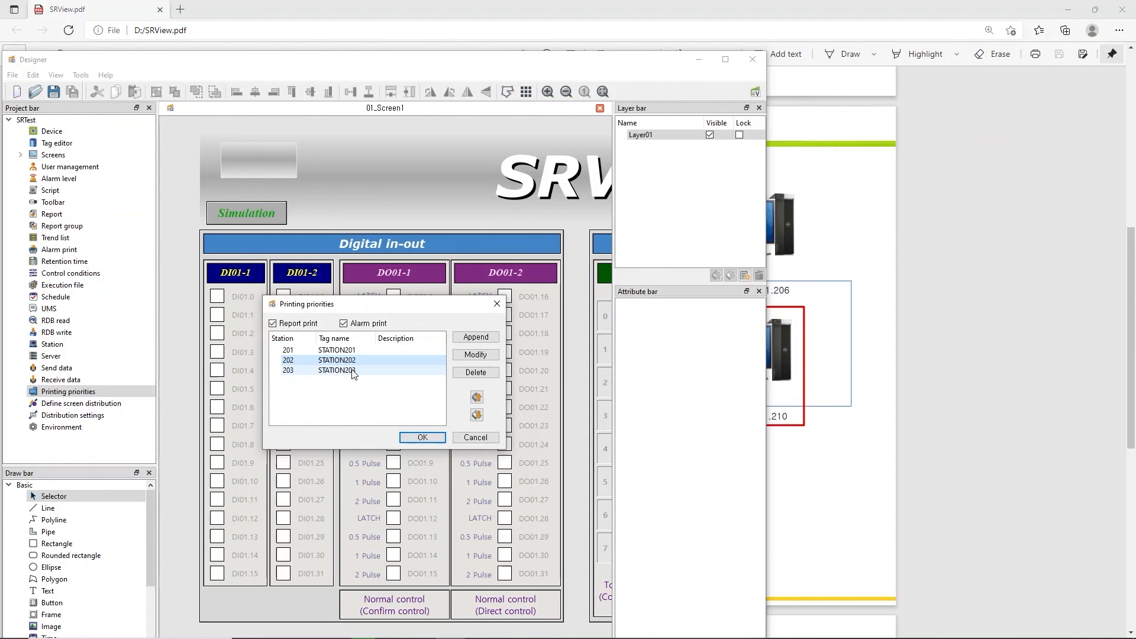
{"action": "left_click", "coordinate": [352, 371]}
{"action": "left_click", "coordinate": [476, 438]}
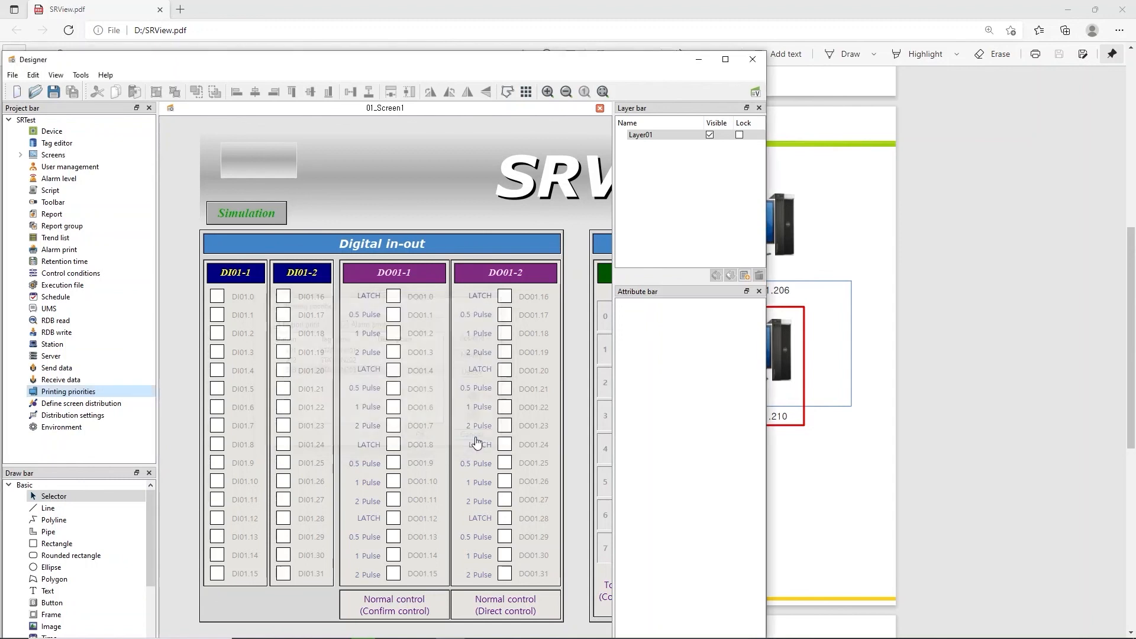